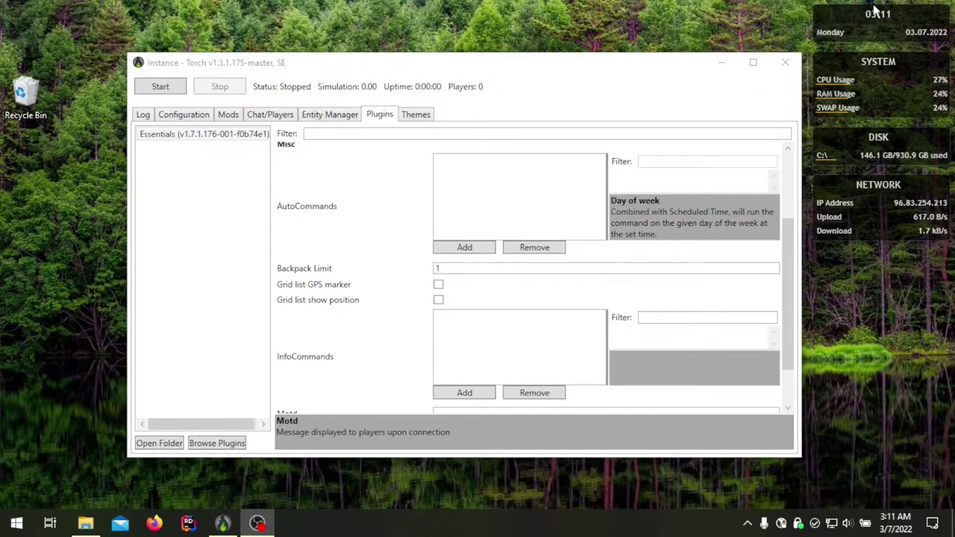
Step: Select the Essentials plugin and scroll its settings to the Misc section's empty AutoCommands list
click(296, 90)
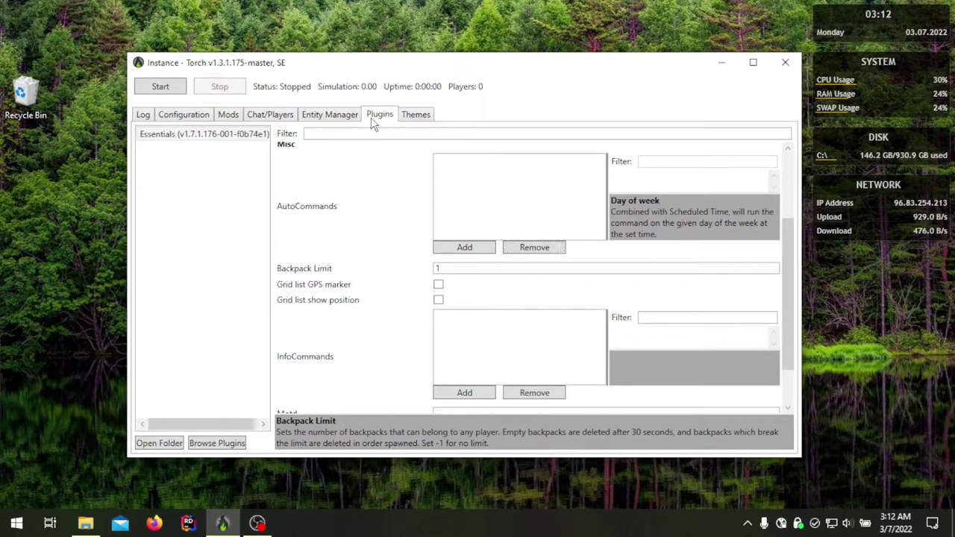
click(227, 163)
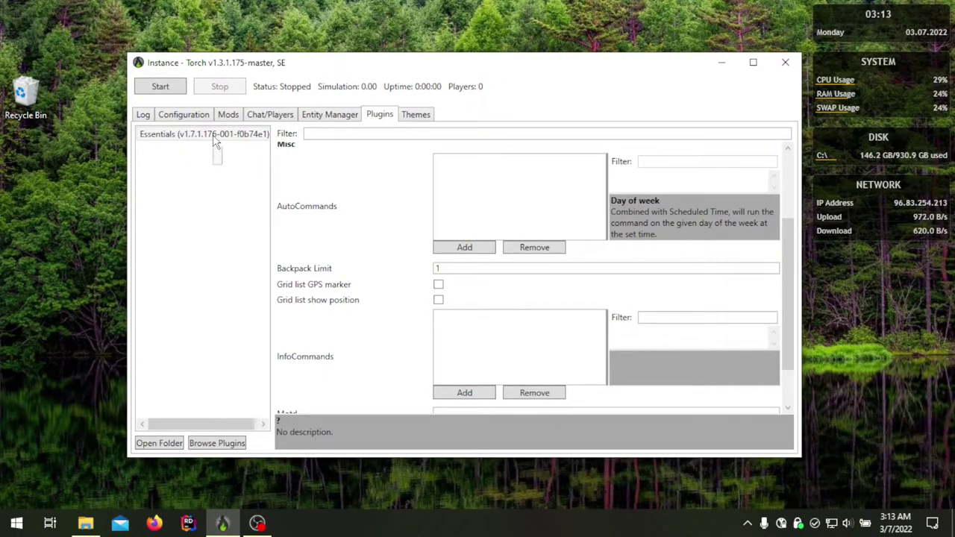
click(213, 138)
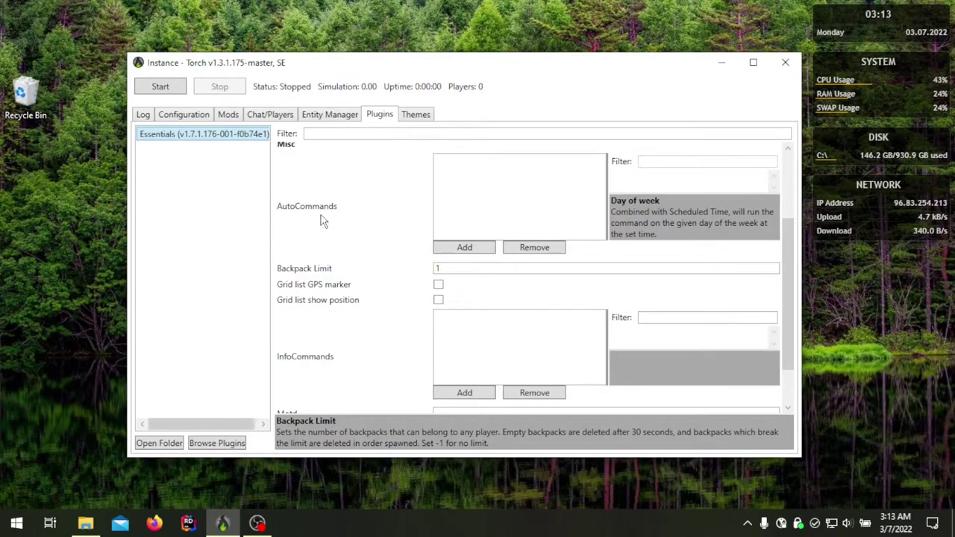
click(723, 352)
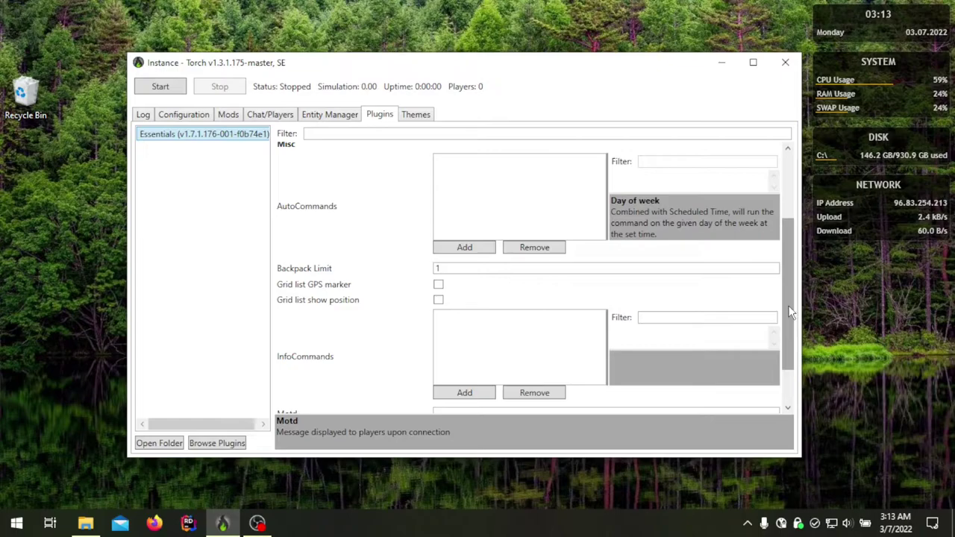
drag(791, 311, 788, 234)
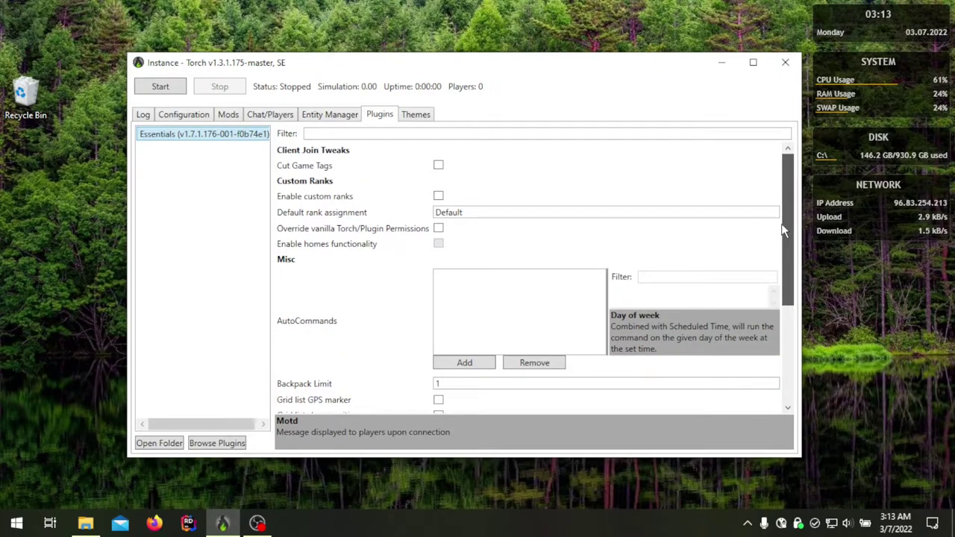
scroll(781, 242, down, 1)
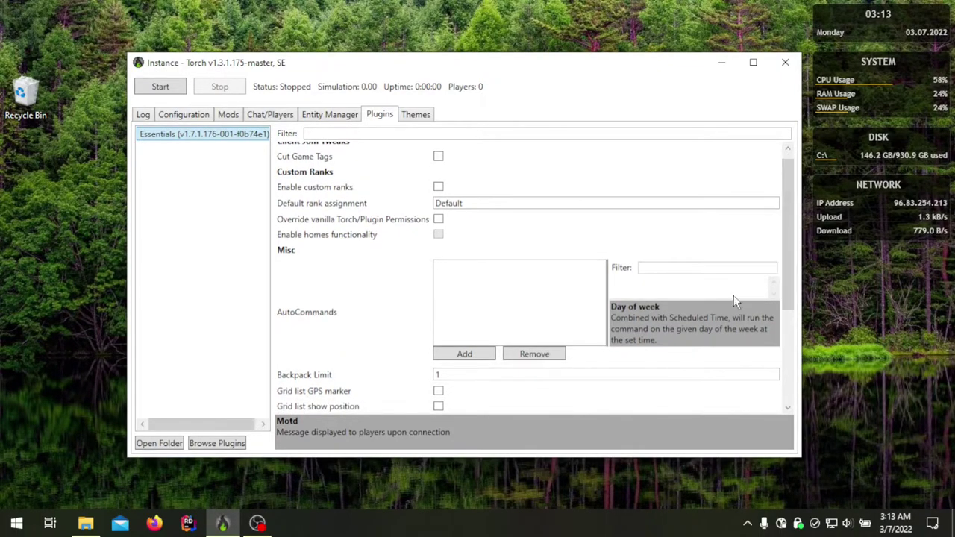
Step: Add a new AutoCommand entry ': Disabled : 0' and select it to edit its Name
click(481, 353)
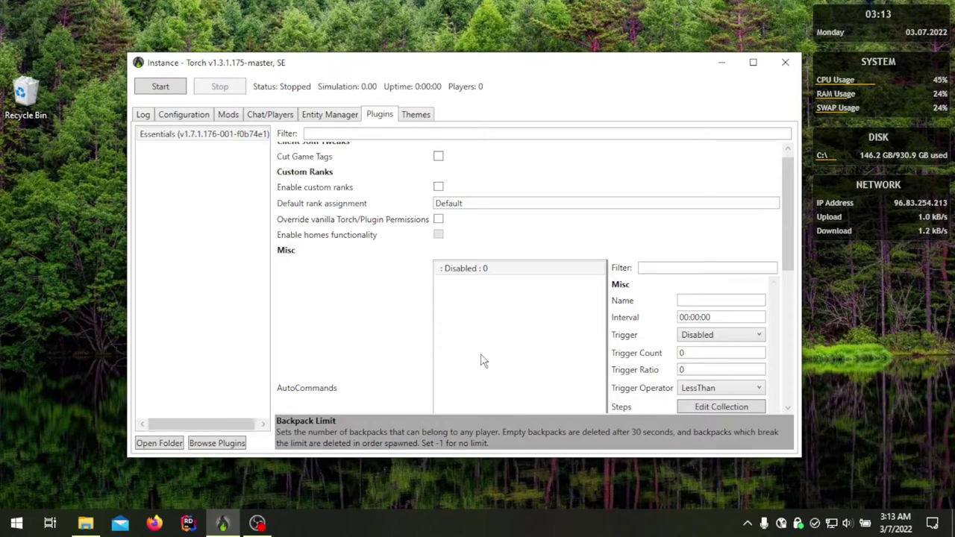
click(449, 268)
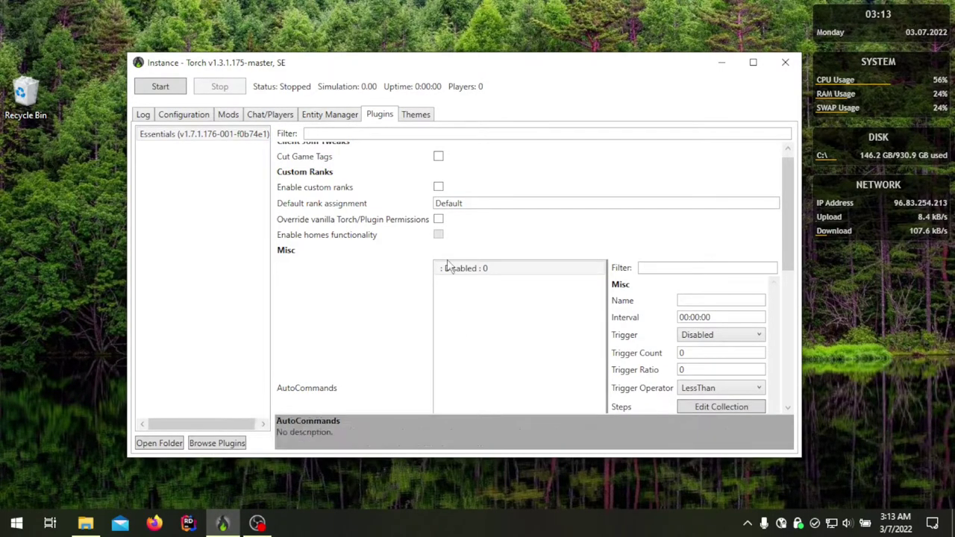
click(485, 273)
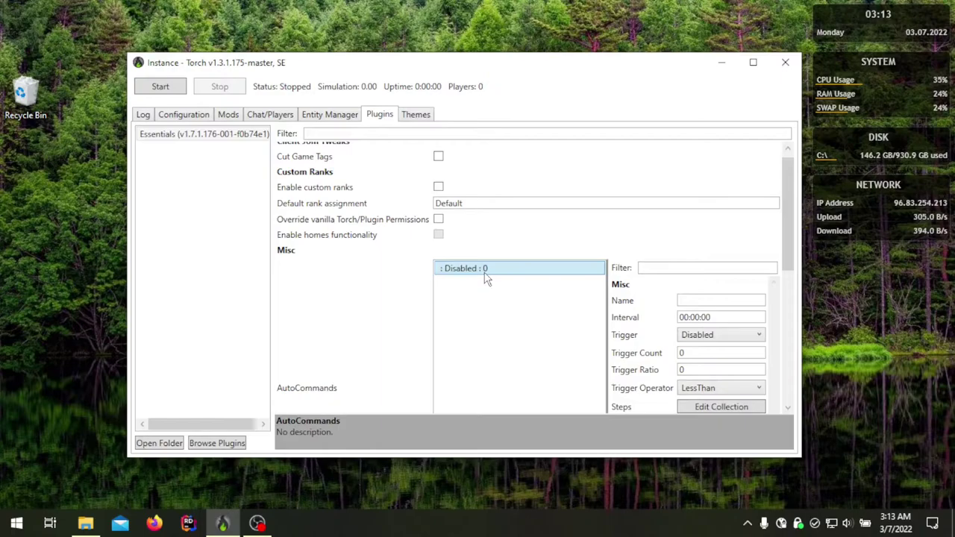
click(492, 316)
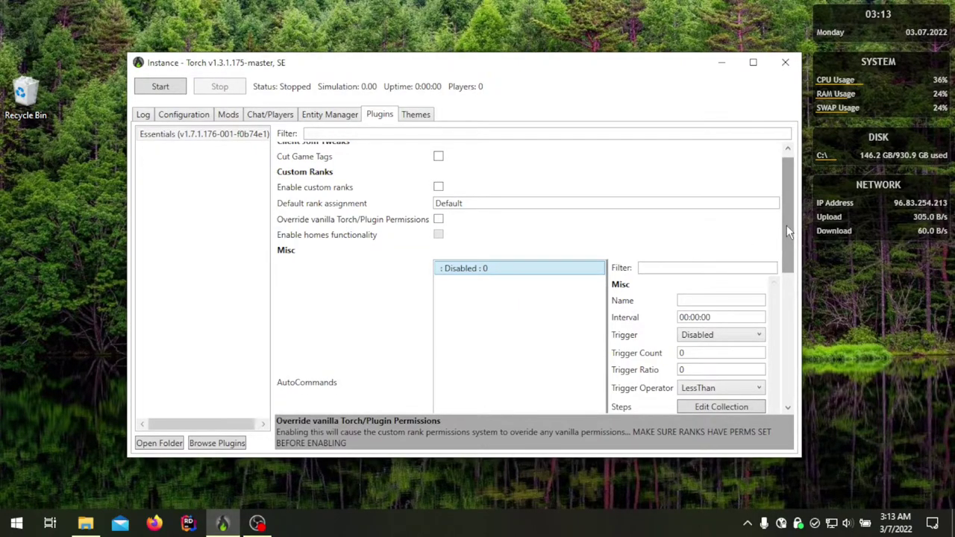
drag(786, 225, 795, 276)
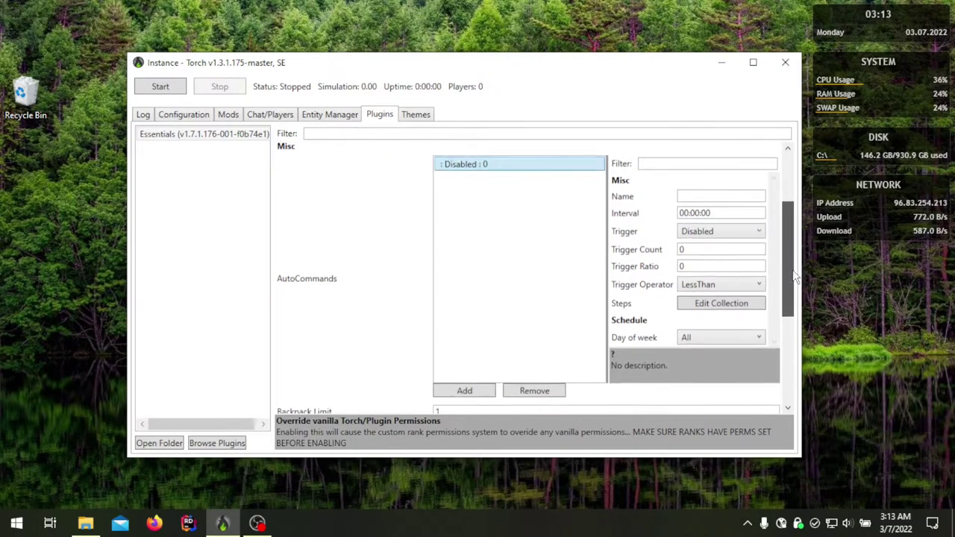
click(724, 196)
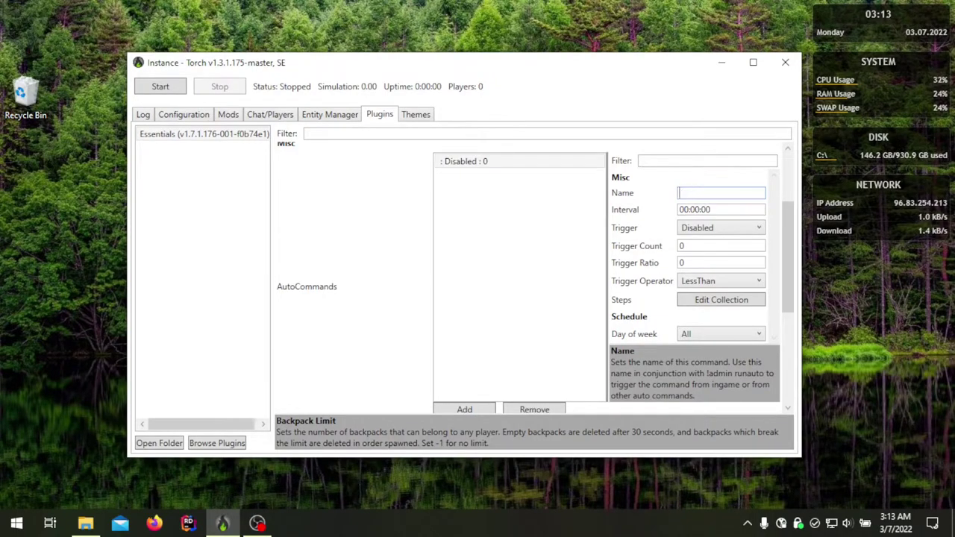
Step: Name the new AutoCommand 'ThisAuto', correcting the mistyped capitalisation
text(ThisAU)
key(BackSpace)
key(BackSpace)
text(uto)
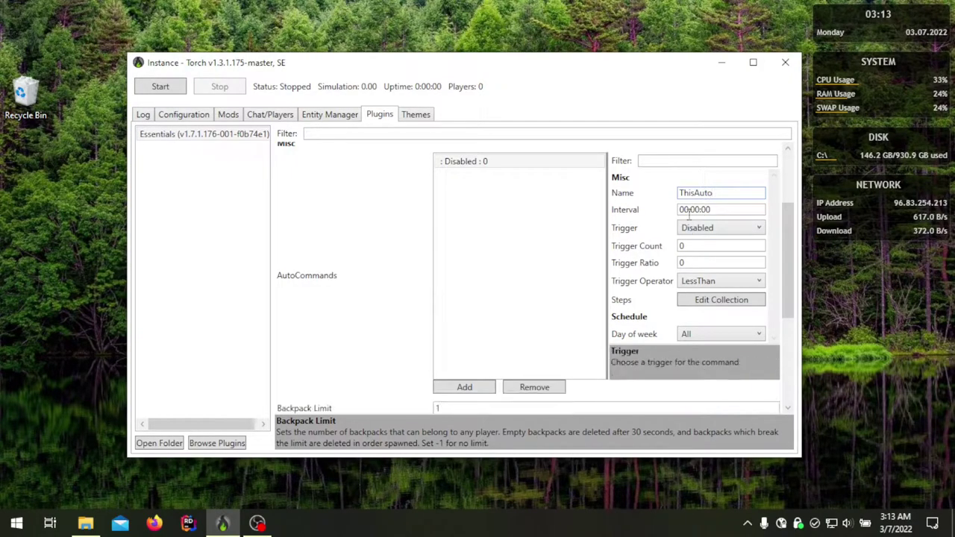
click(705, 211)
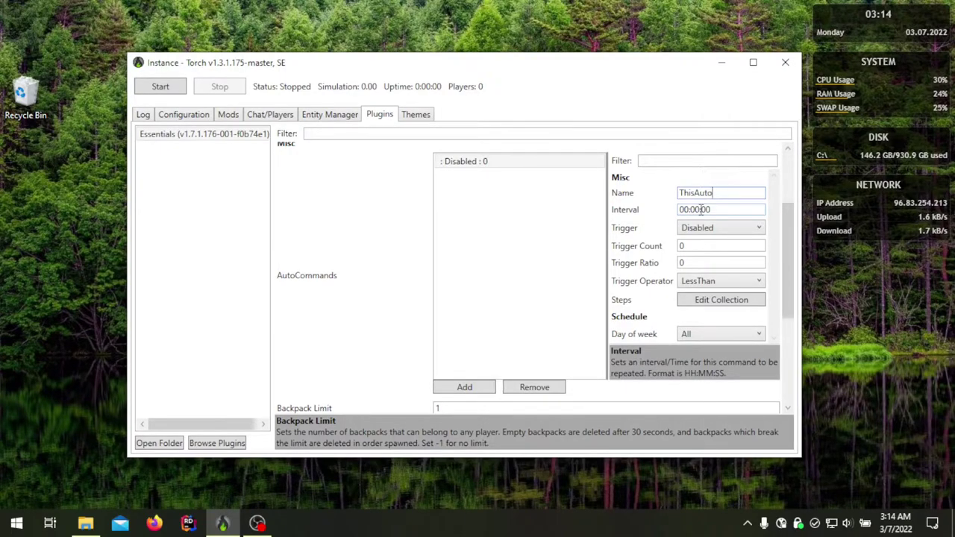
click(688, 228)
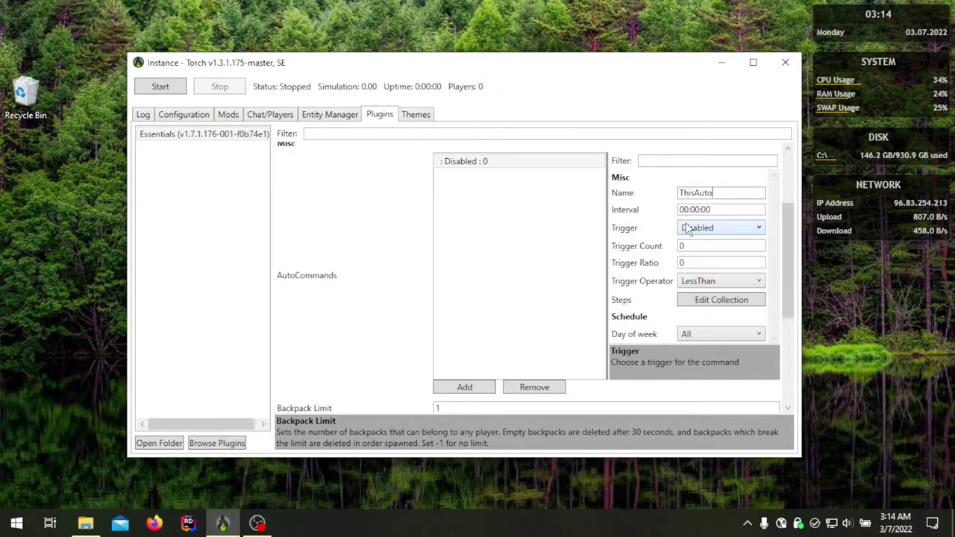
click(688, 228)
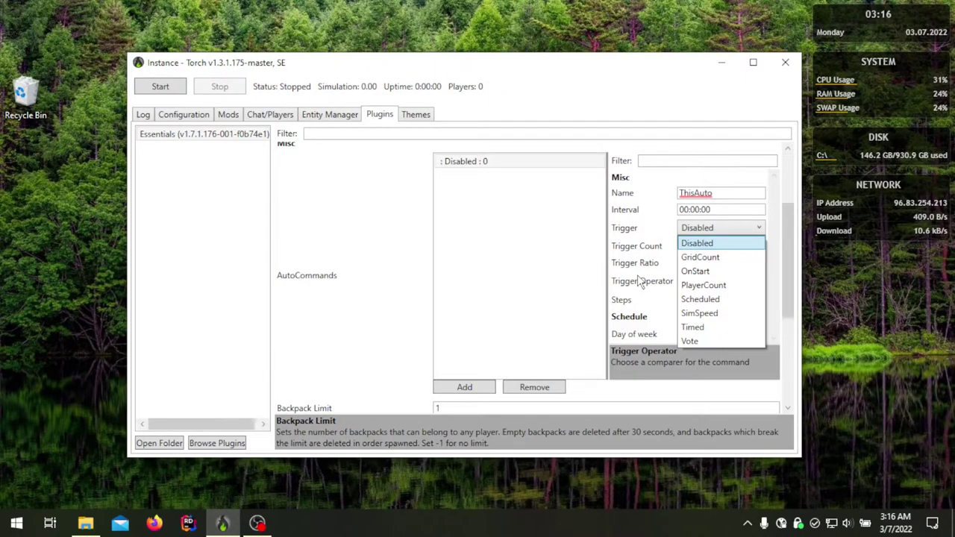
click(708, 234)
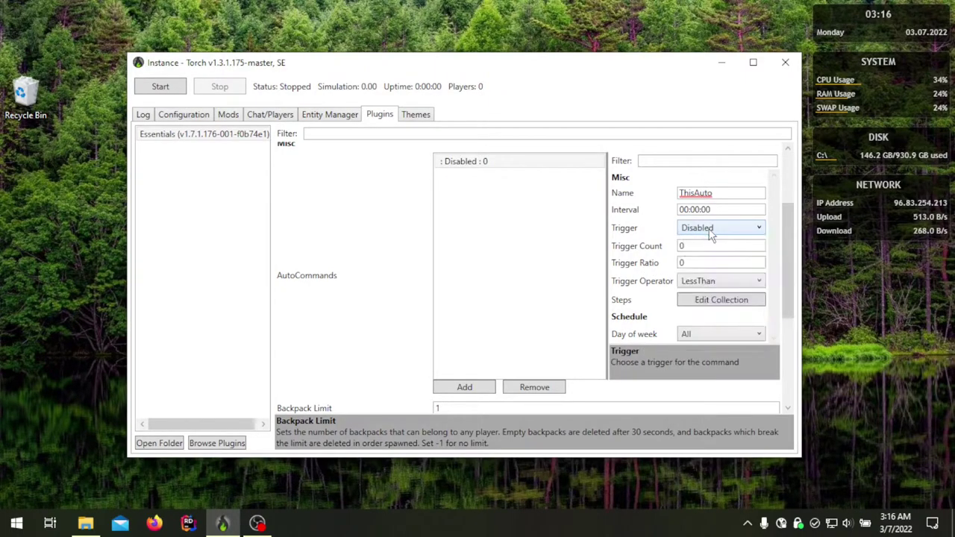
Step: Change ThisAuto's trigger type to SimSpeed
click(703, 246)
click(714, 232)
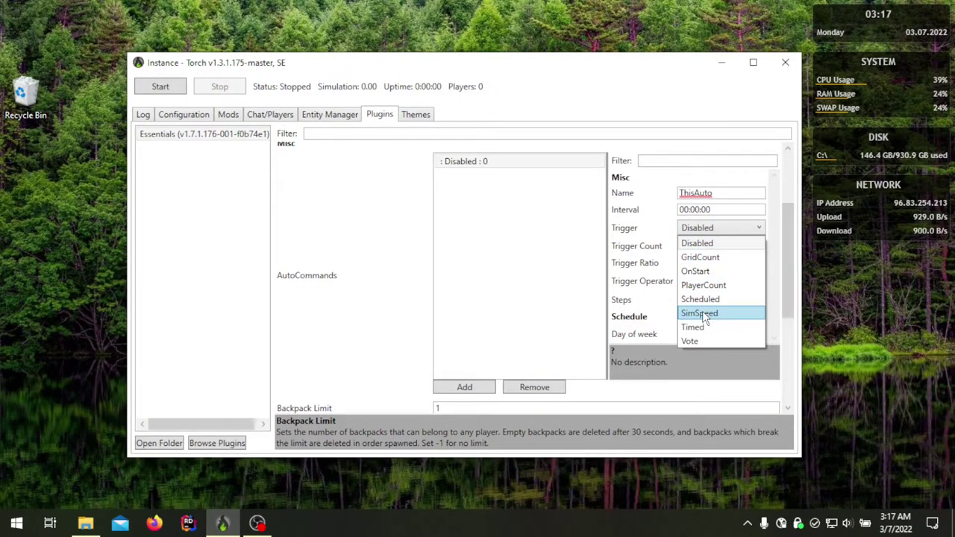
click(705, 314)
click(705, 246)
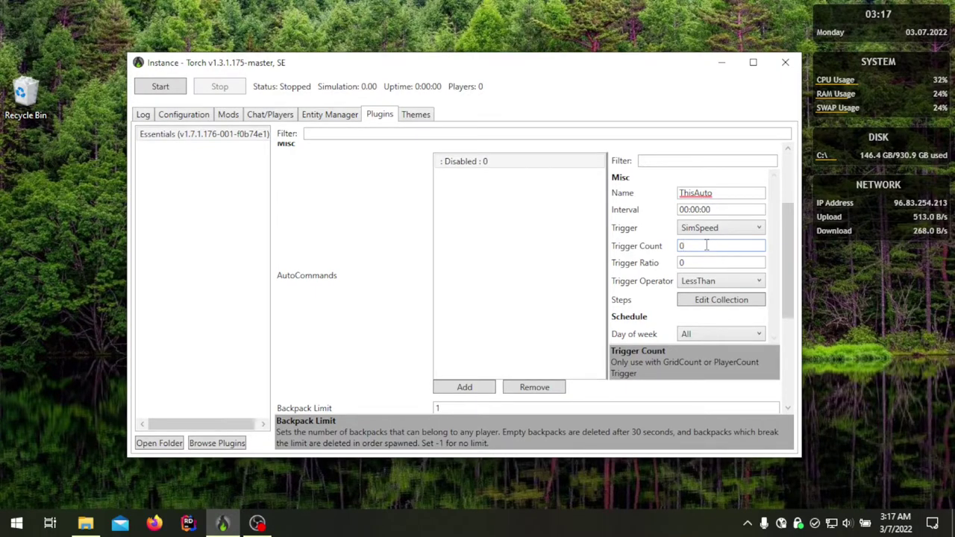
Step: Set ThisAuto's Interval minutes to 30, giving 00:30:00
double_click(694, 209)
text(30)
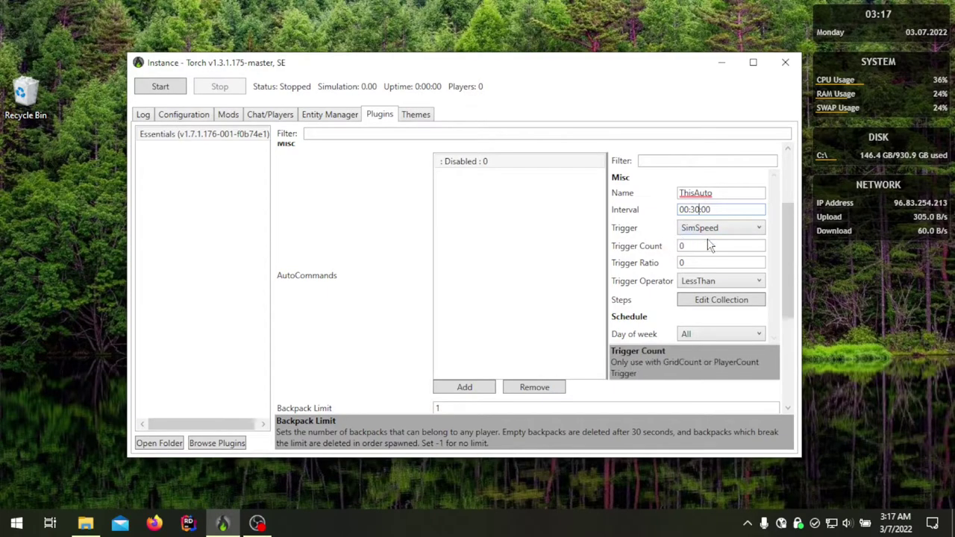
click(701, 247)
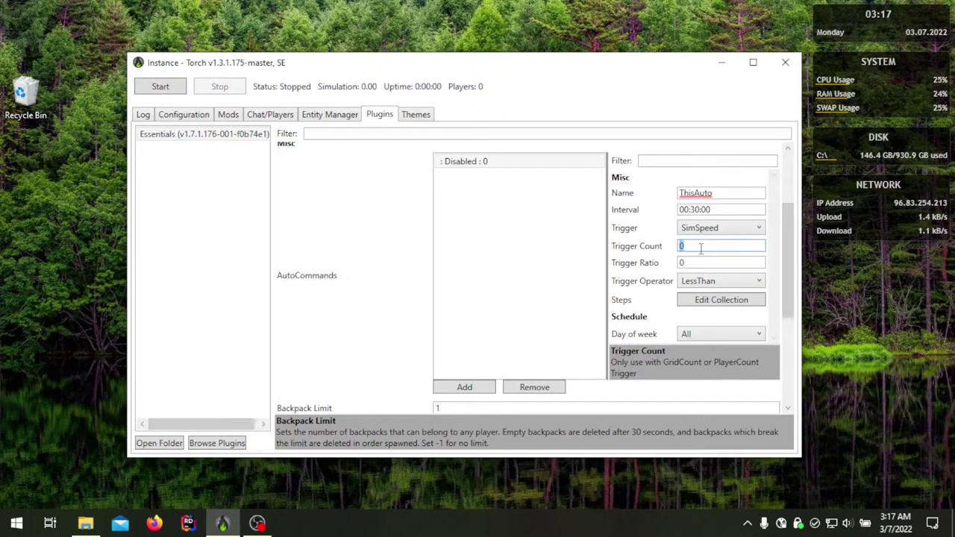
Step: Enter 30 as ThisAuto's Trigger Count
text(30)
Step: Switch ThisAuto's trigger to Vote and select the Trigger Count value 30 for replacement
click(720, 229)
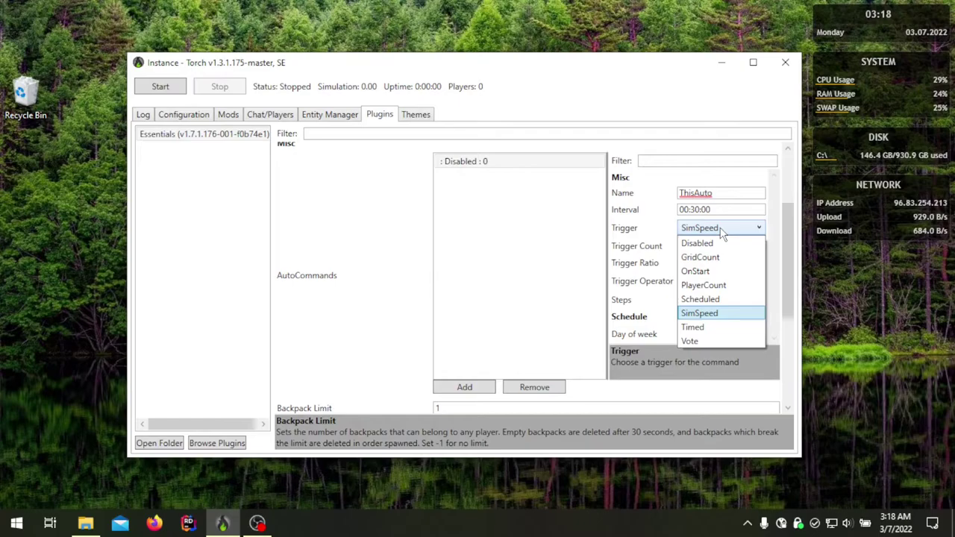
click(702, 340)
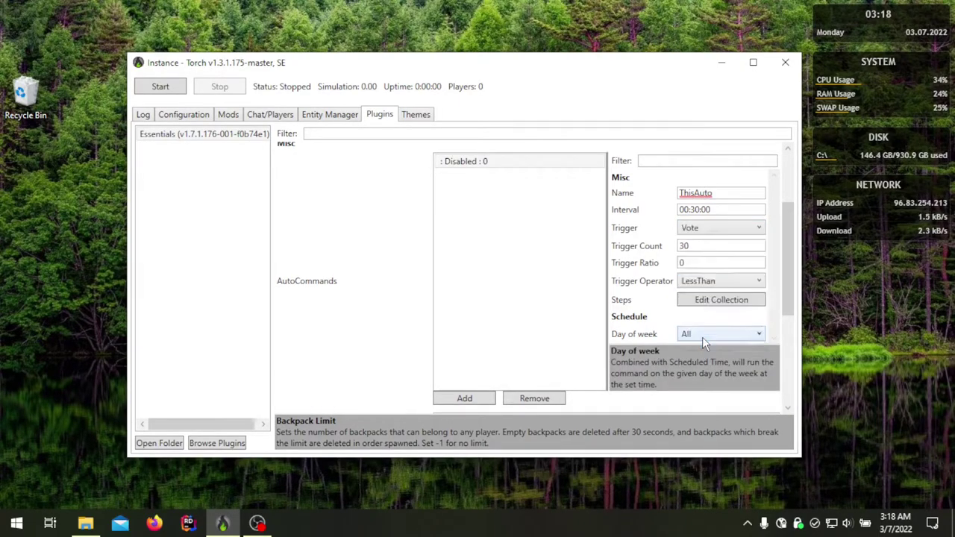
click(692, 247)
double_click(692, 247)
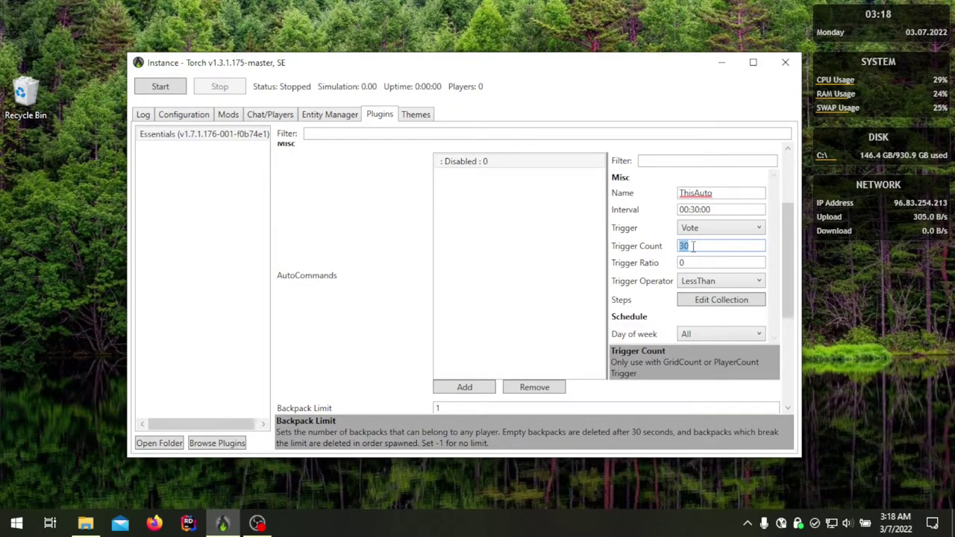
Step: Enter 1800 as Trigger Count, then clear it so the field is left blank
text(1800)
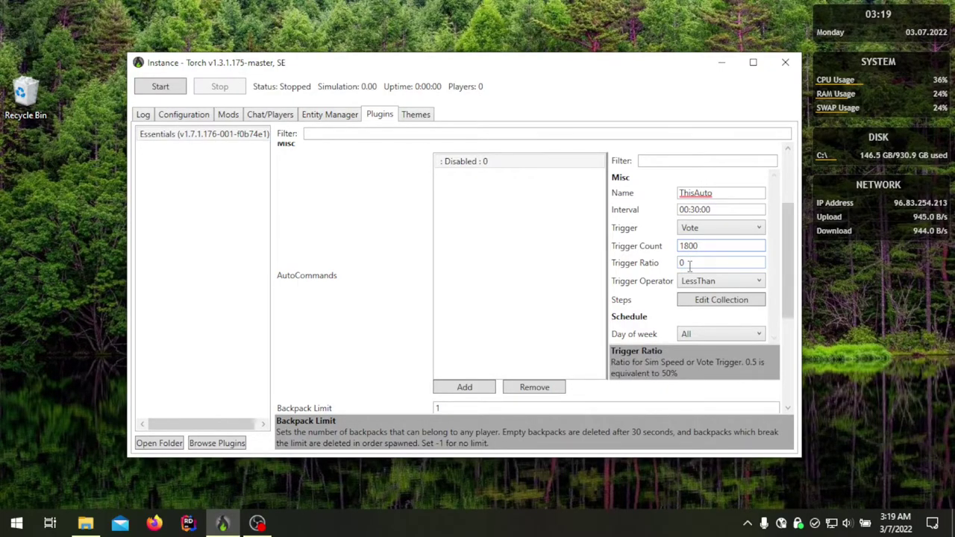
key(BackSpace)
key(BackSpace)
key(BackSpace)
key(BackSpace)
click(689, 265)
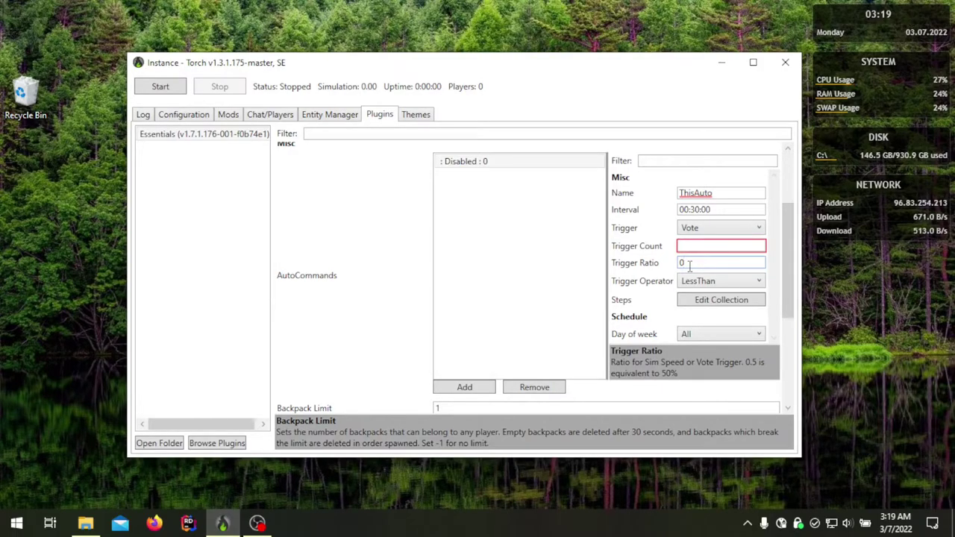
Step: Set ThisAuto's trigger back to SimSpeed with Trigger Count 0 and Trigger Ratio 0
click(692, 229)
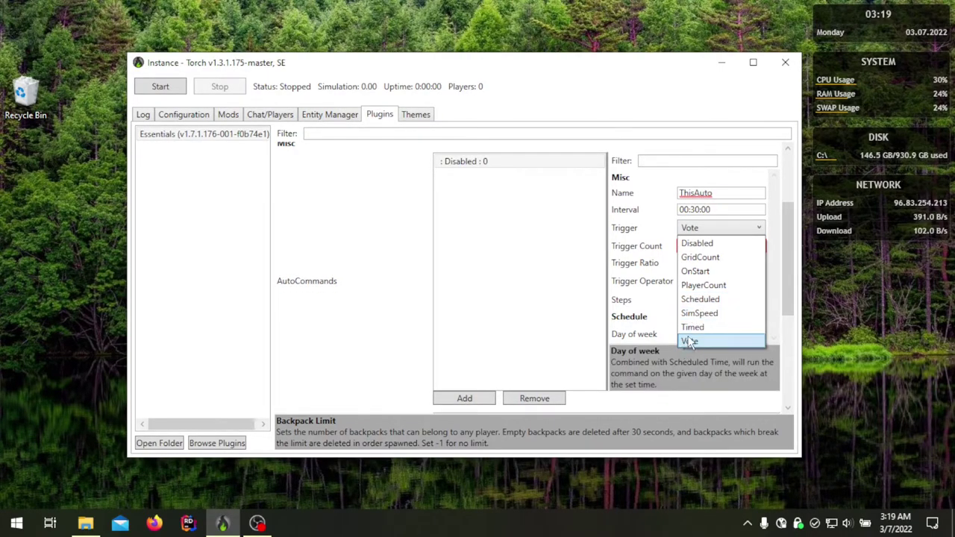
click(704, 312)
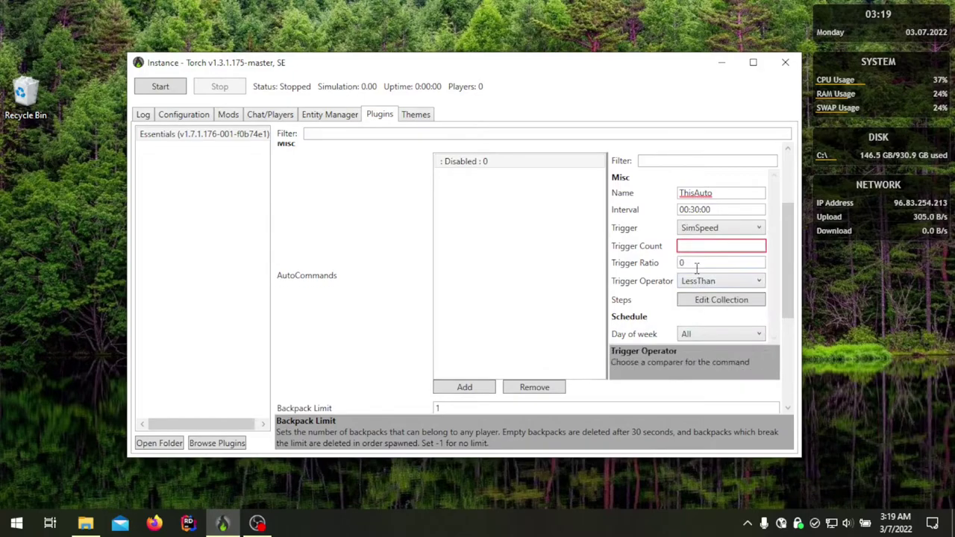
click(699, 248)
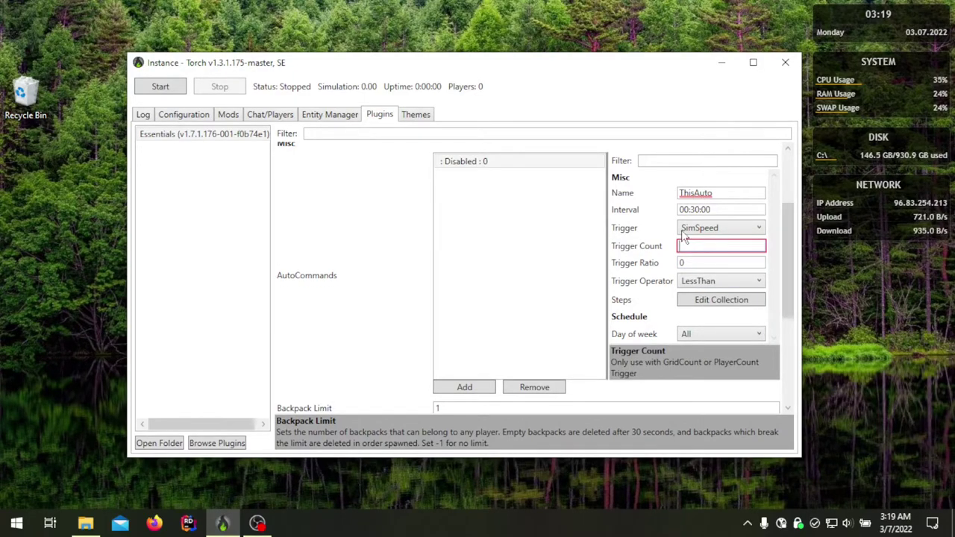
click(705, 244)
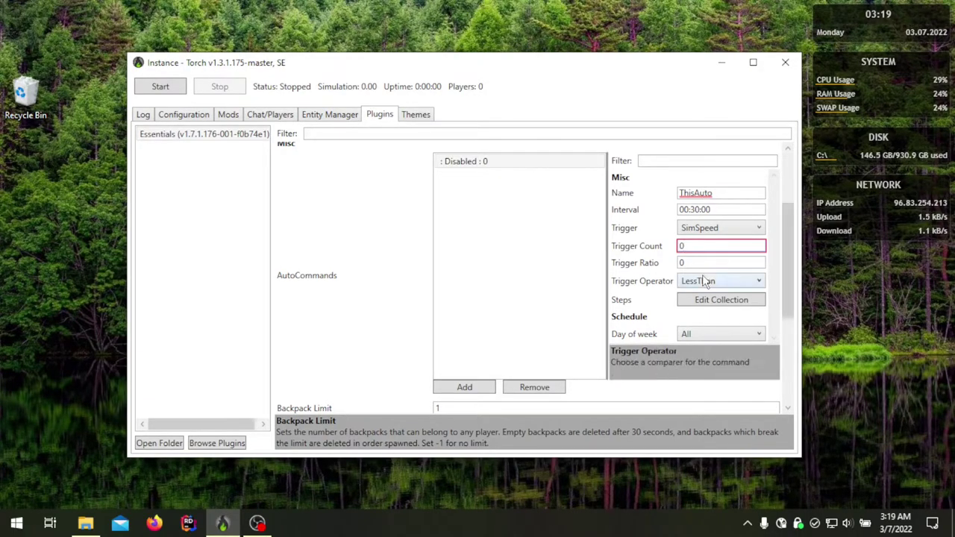
text(0)
key(Tab)
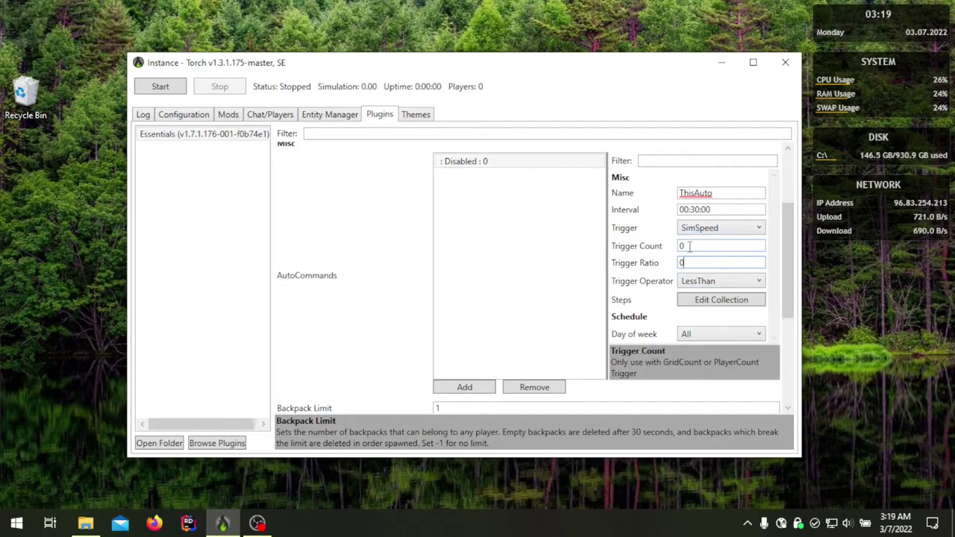
double_click(687, 263)
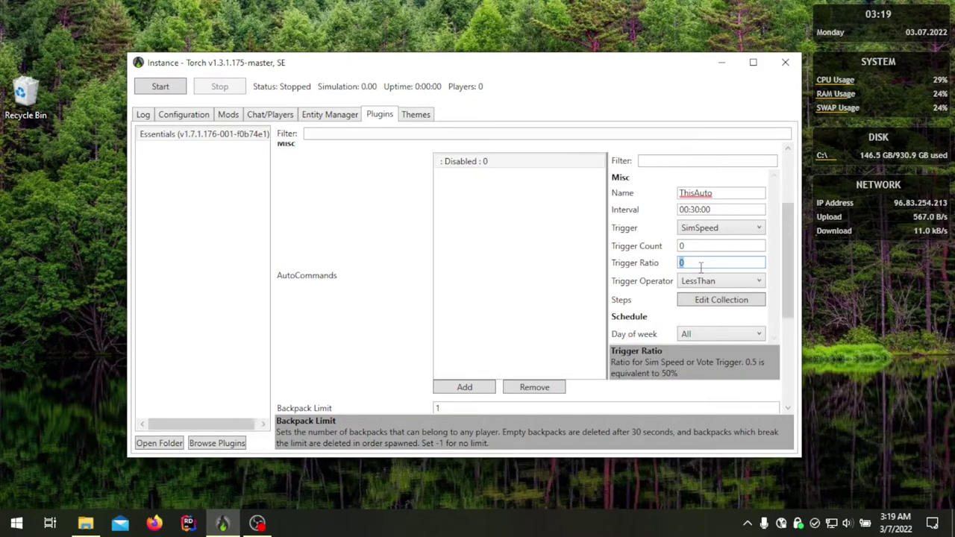
Step: Switch ThisAuto's trigger back to Vote, keeping Trigger Count 0, Ratio 0 and operator LessThan
click(716, 227)
click(708, 340)
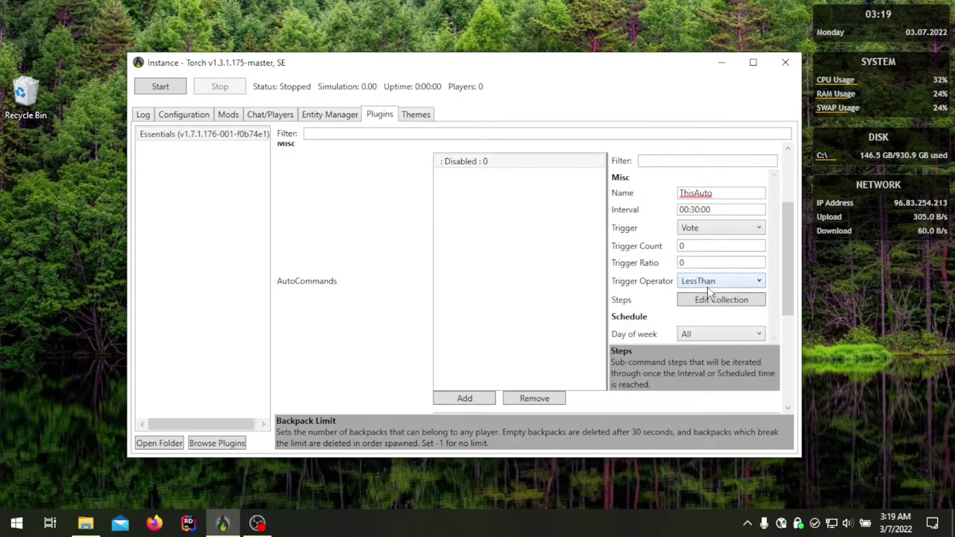
click(700, 262)
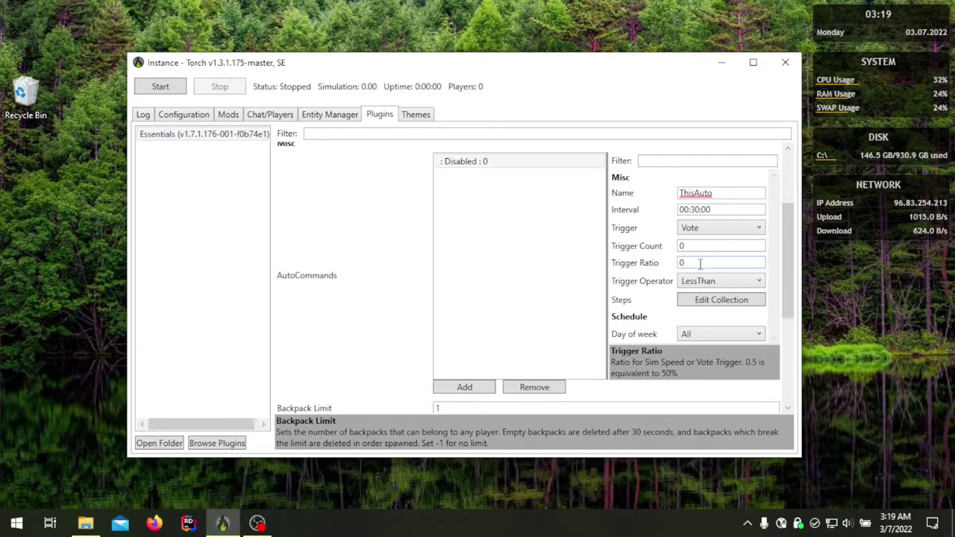
key(Tab)
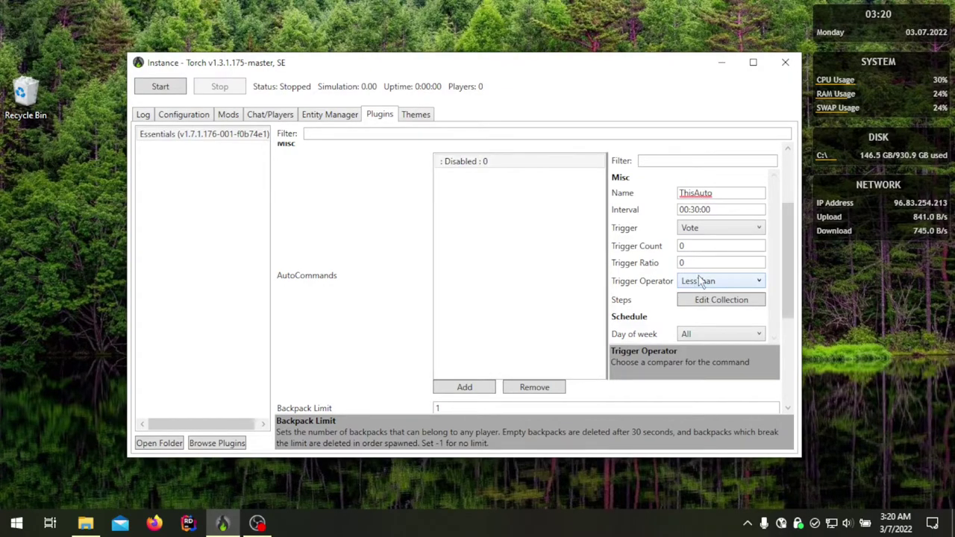
click(715, 233)
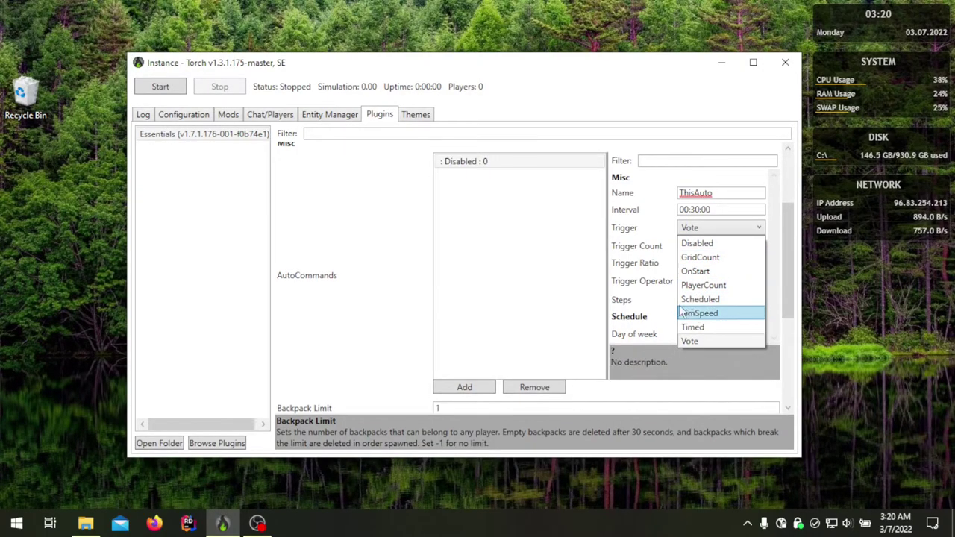
click(635, 291)
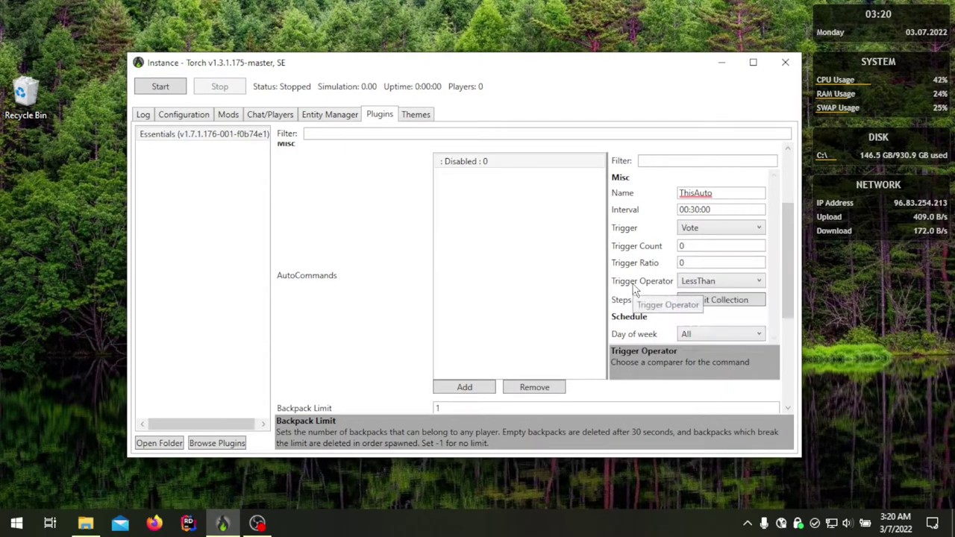
click(712, 286)
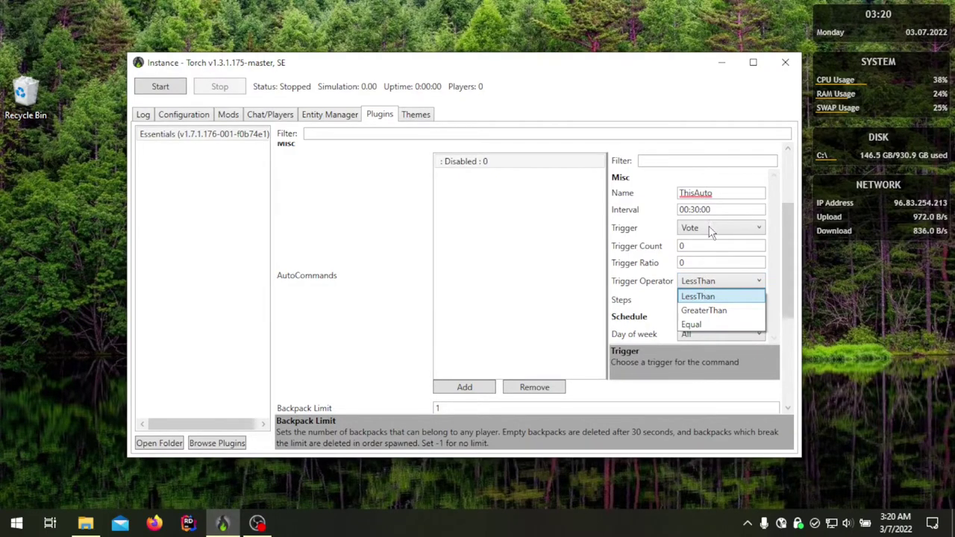
Step: Set ThisAuto's Trigger Ratio to 0.5 and its Trigger Operator to GreaterThan
click(703, 263)
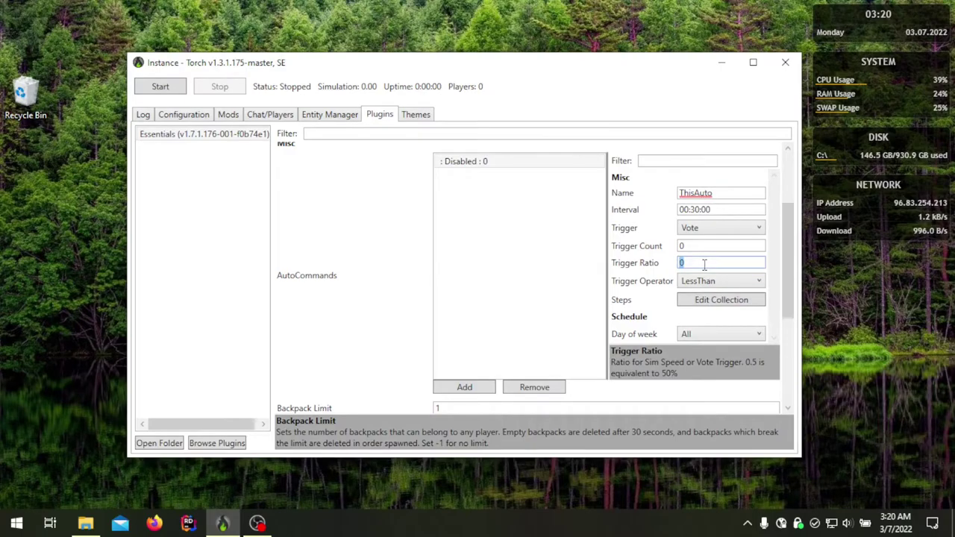
text(0.5)
click(696, 281)
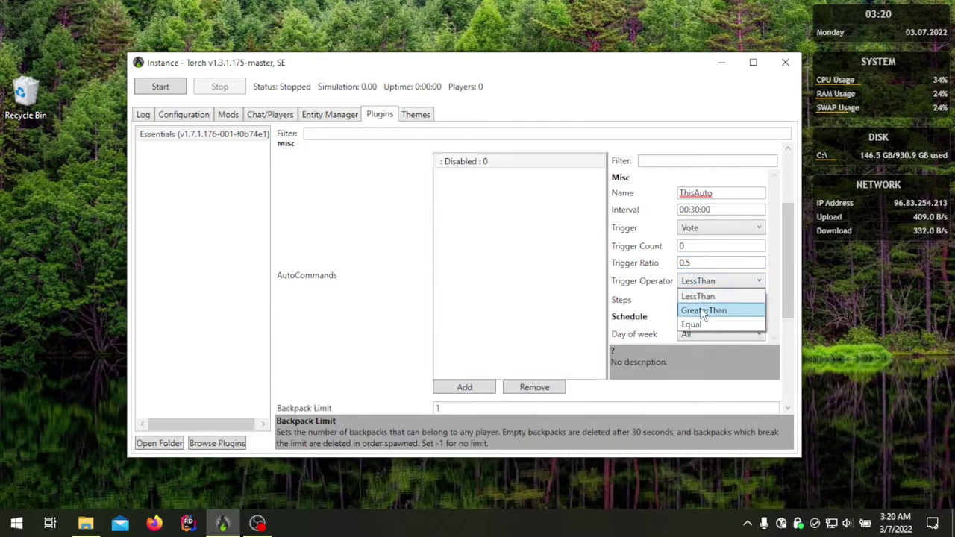
click(703, 311)
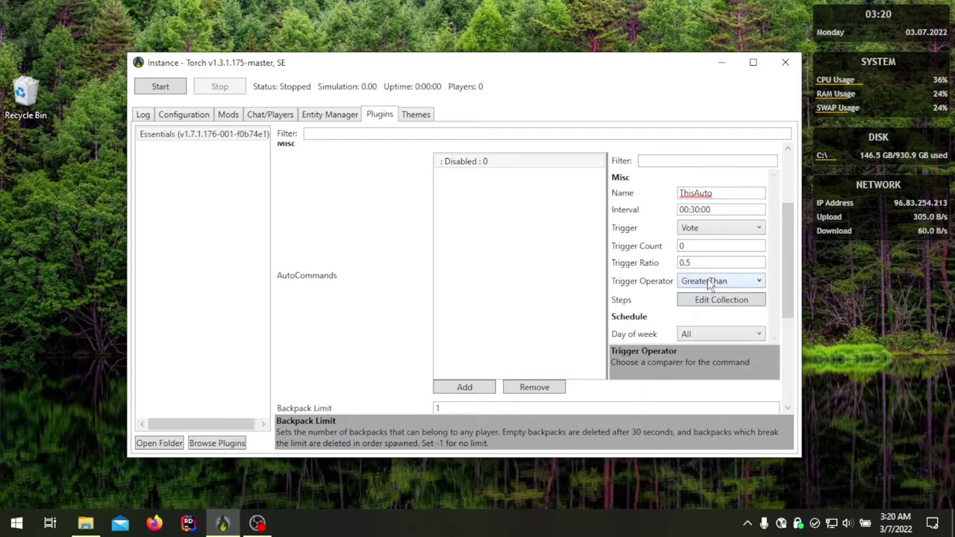
click(707, 281)
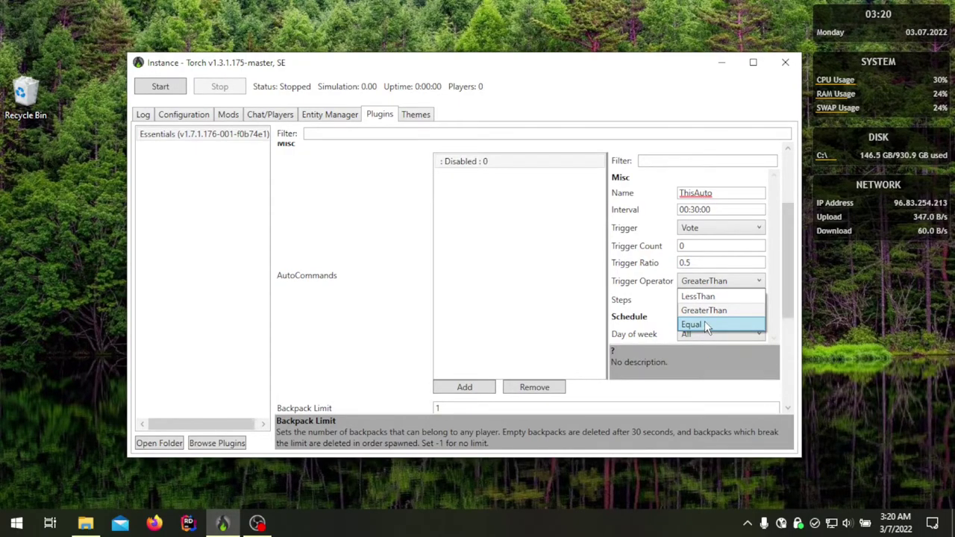
click(731, 231)
click(732, 230)
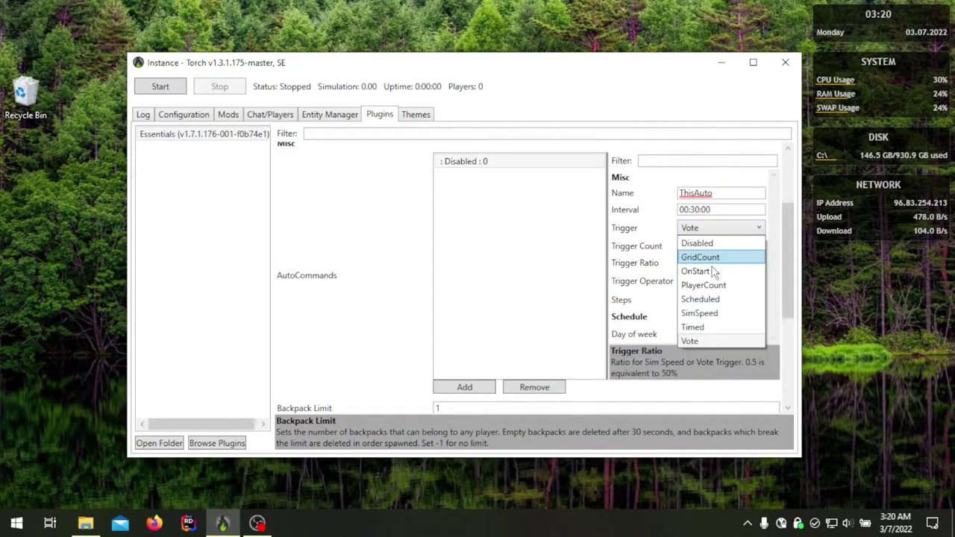
Step: Review the trigger types and leave ThisAuto's trigger set to Vote
click(643, 272)
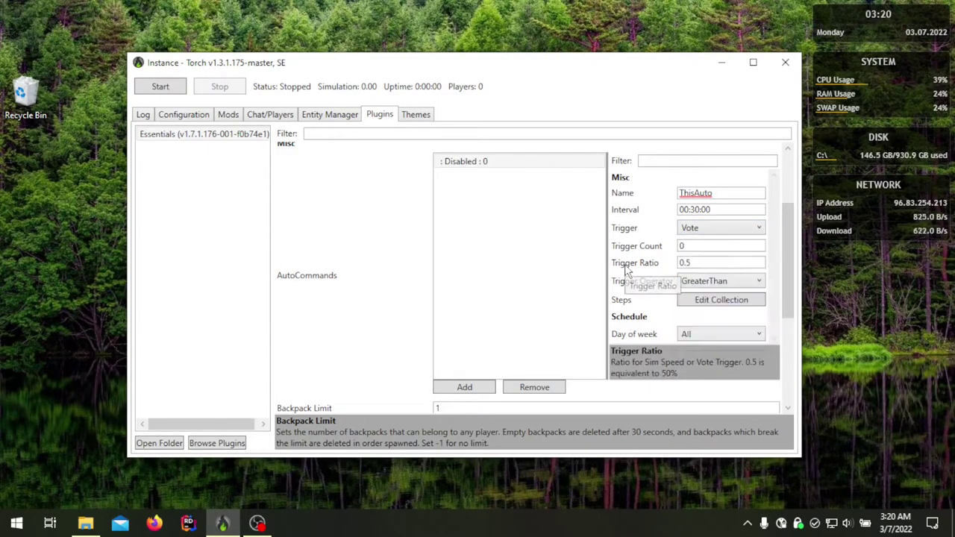
click(727, 236)
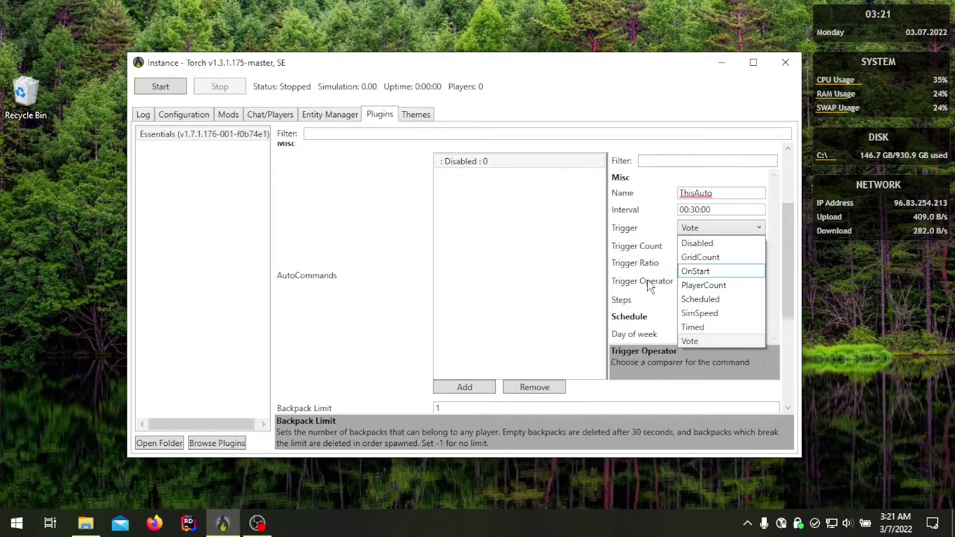
click(694, 211)
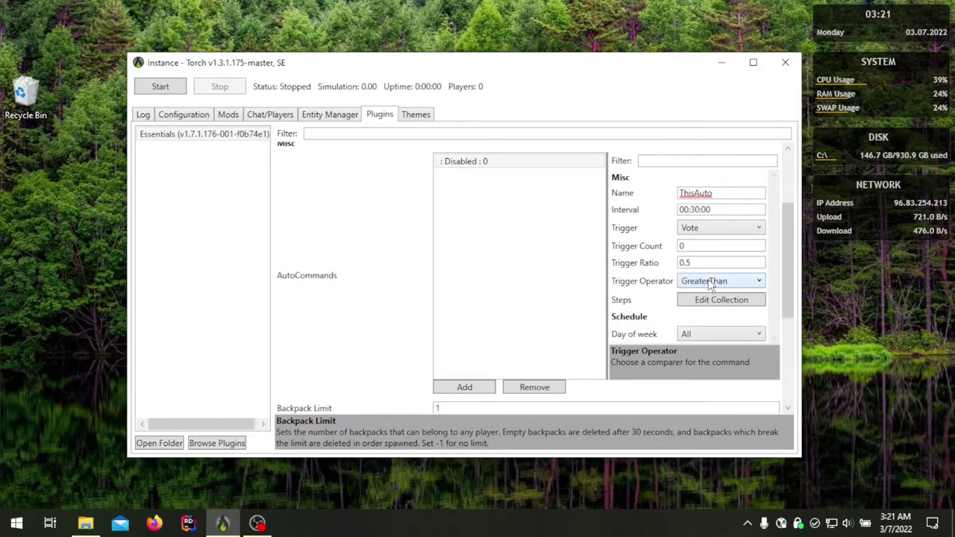
Step: Add a first step running '!say This' to ThisAuto's Steps collection and start a second
click(705, 302)
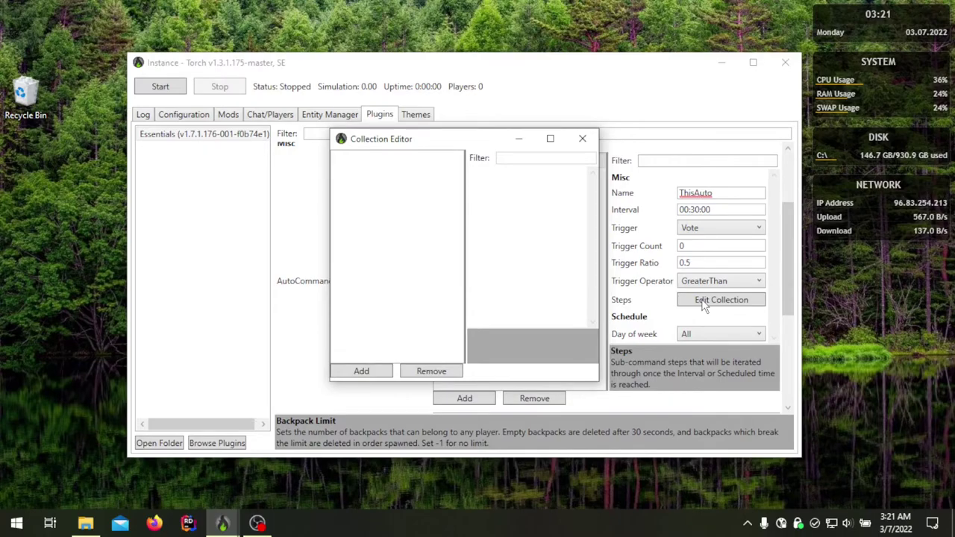
click(377, 372)
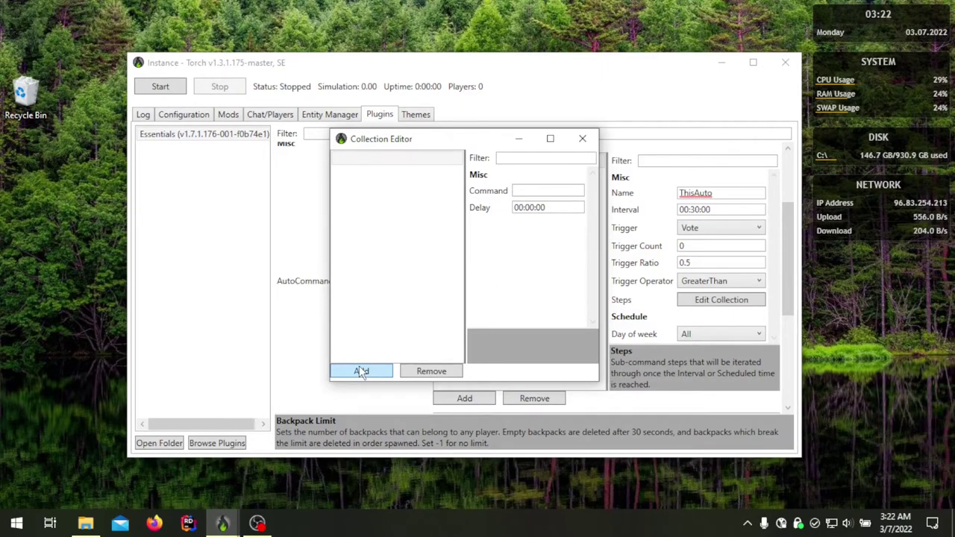
click(353, 161)
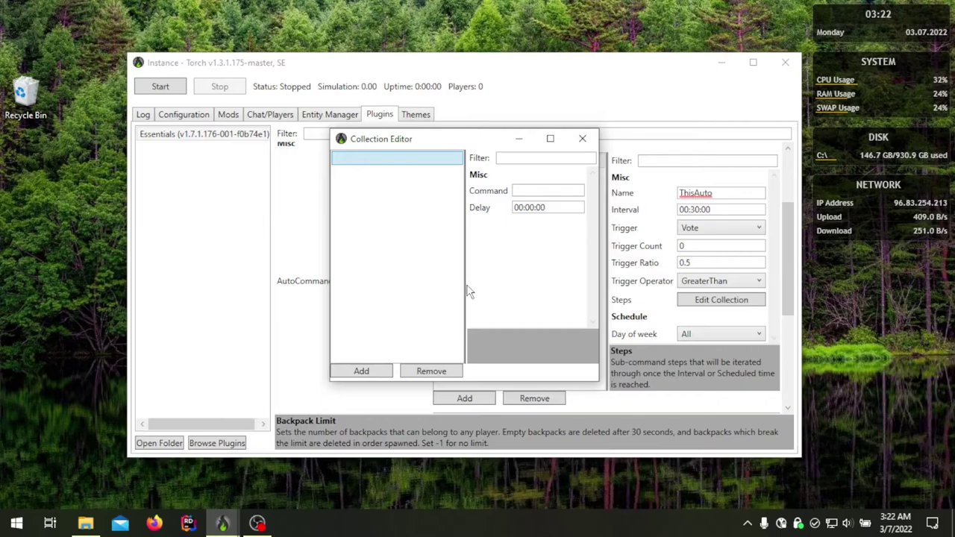
click(534, 190)
text(!)
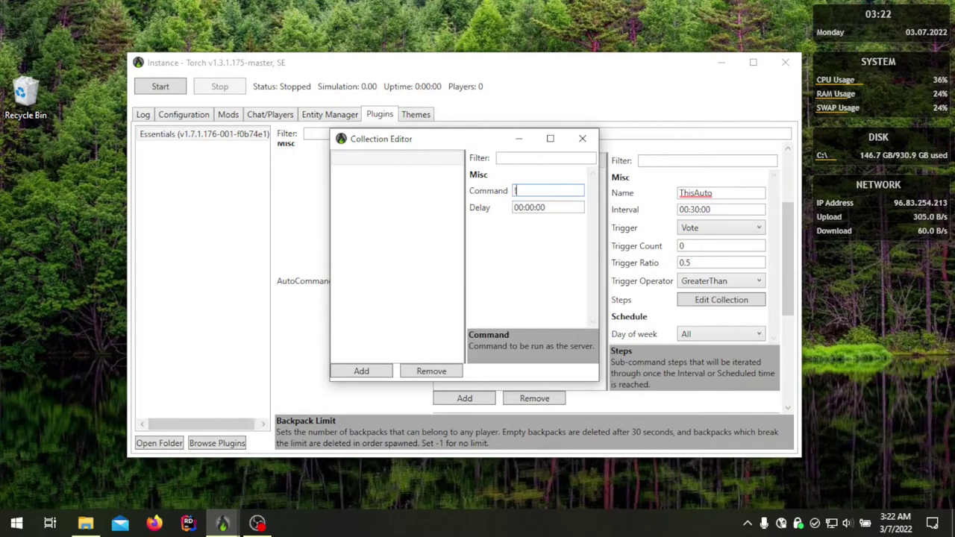
text(say This)
key(Tab)
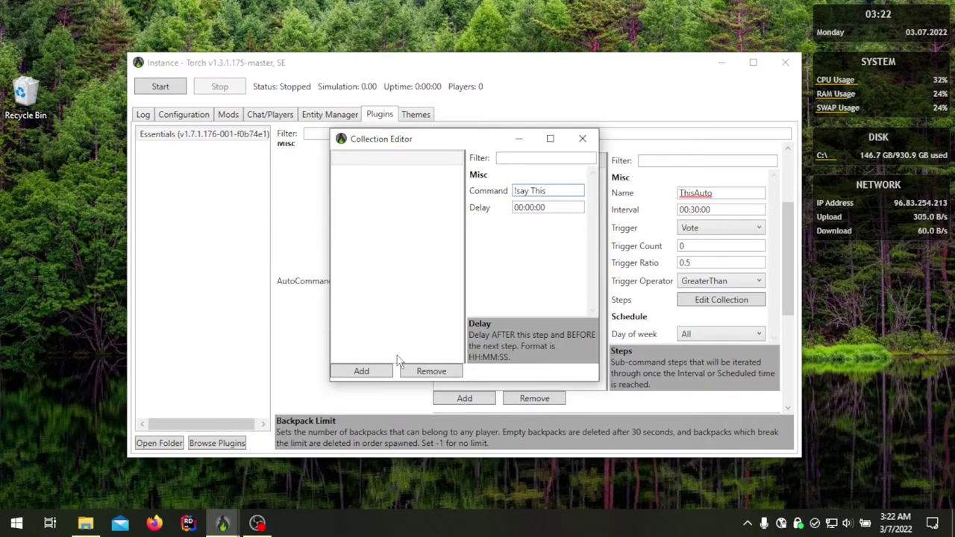
click(365, 376)
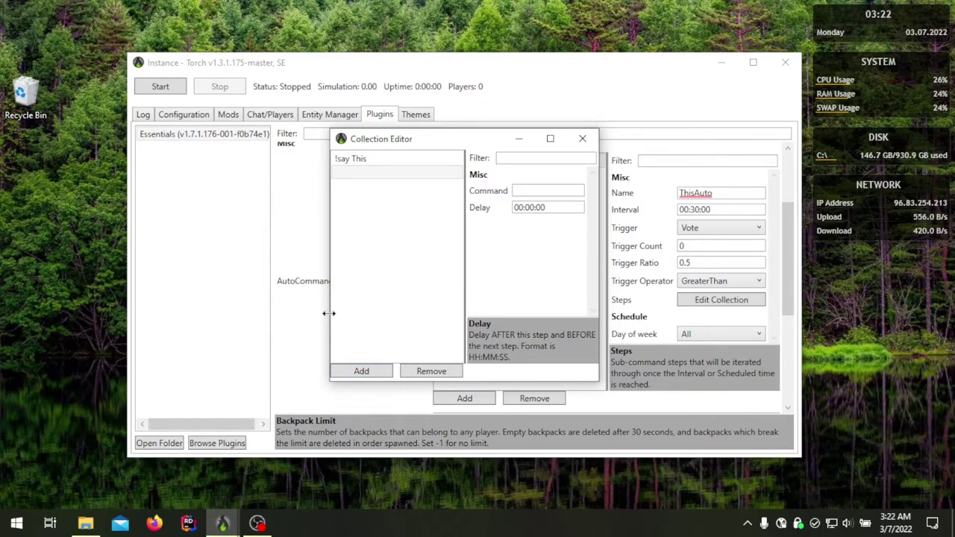
Step: Enter '!say that' as the second step's command and add it to the list
click(496, 191)
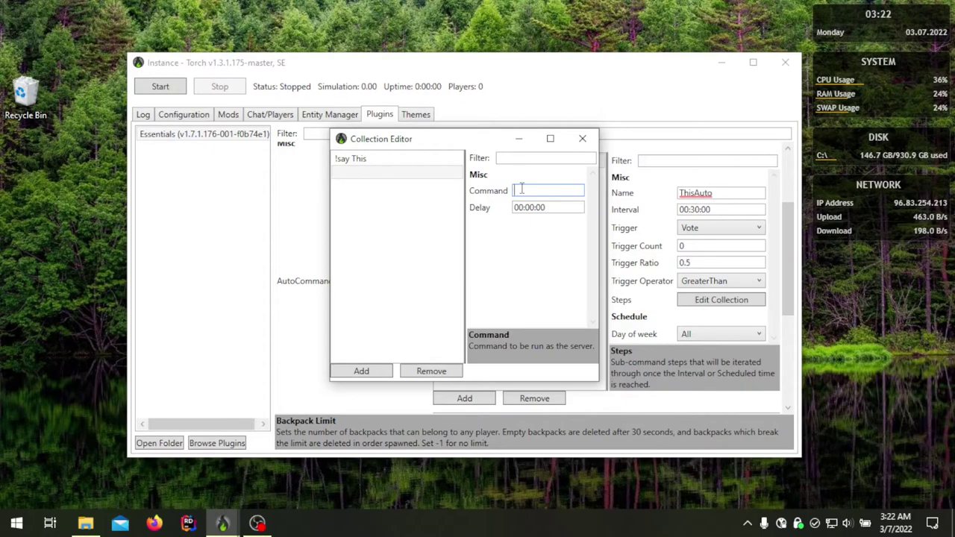
text(!say that)
click(391, 162)
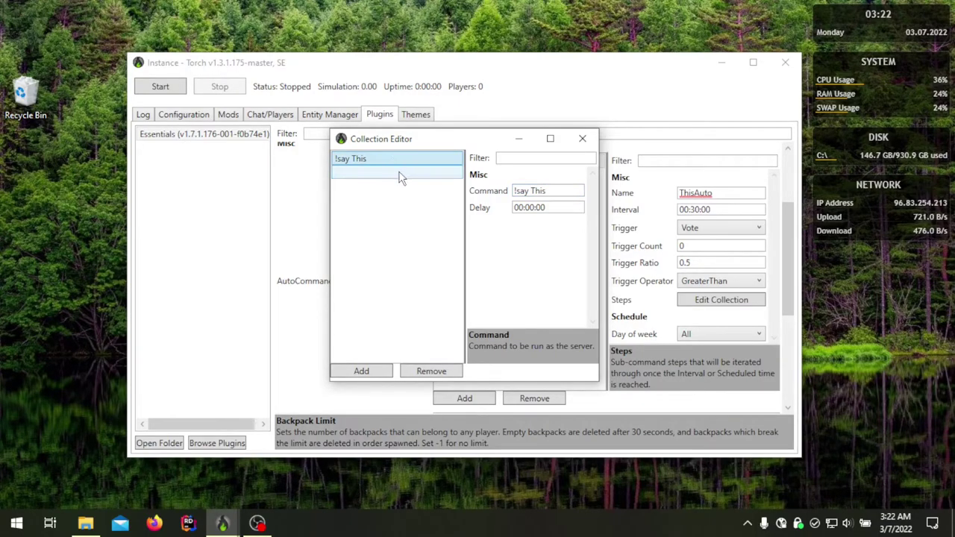
click(498, 205)
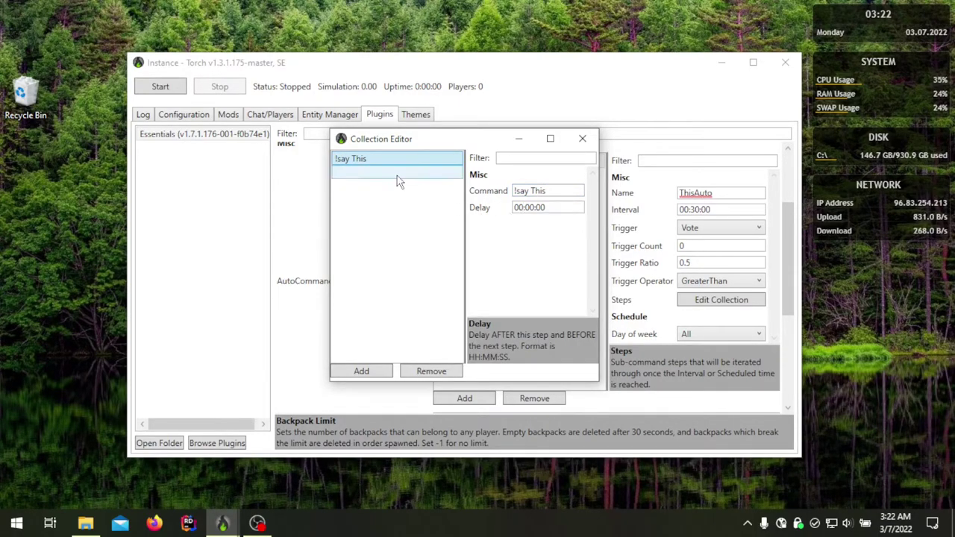
click(395, 173)
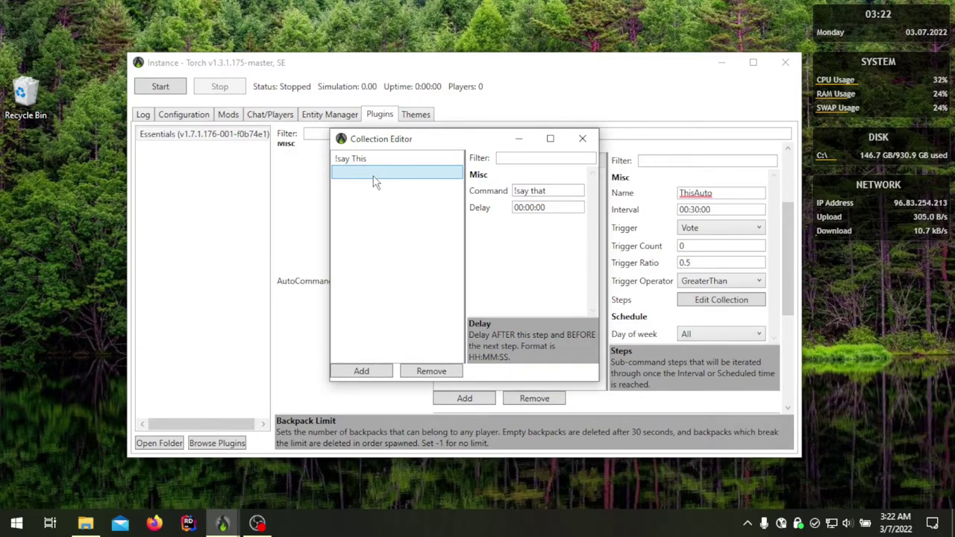
click(371, 375)
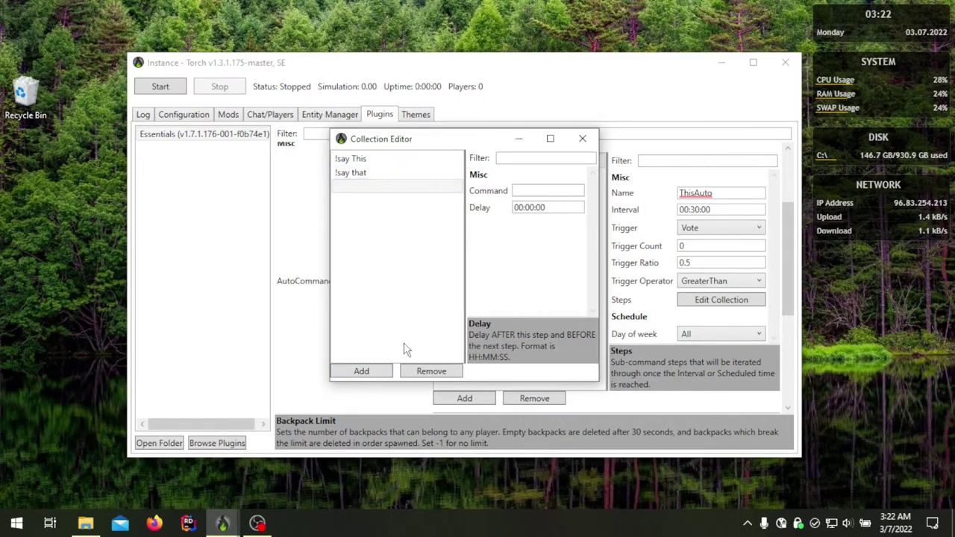
Step: Remove the extra empty step and review both '!say' steps
click(419, 372)
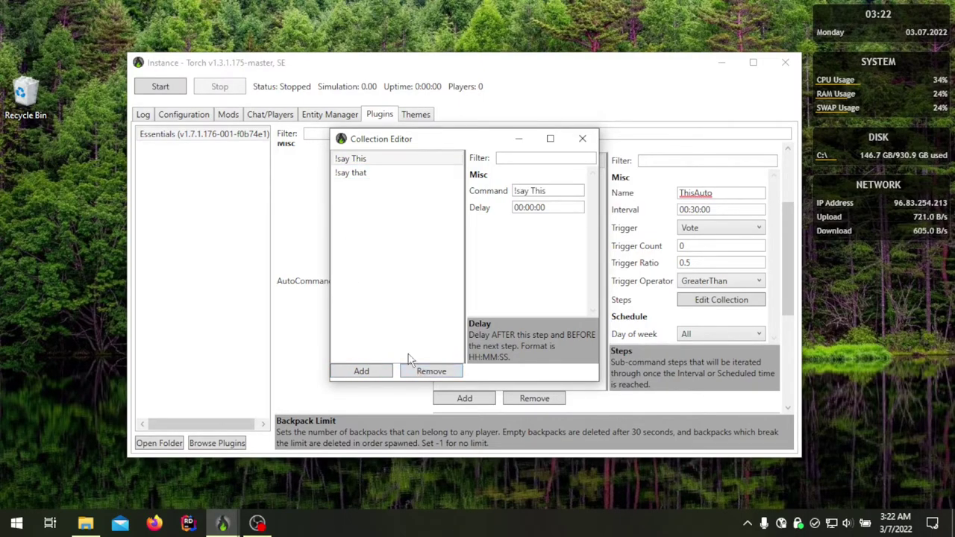
click(366, 179)
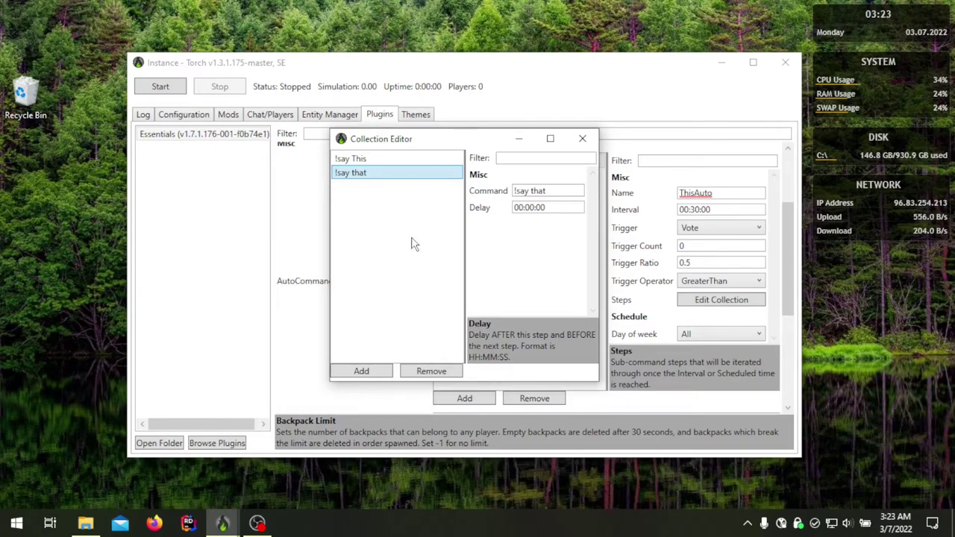
click(360, 164)
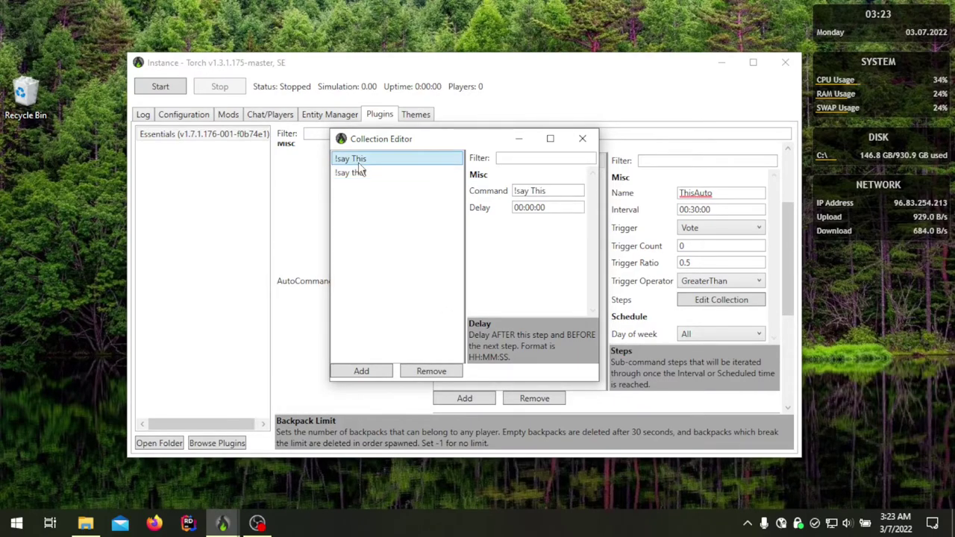
click(361, 180)
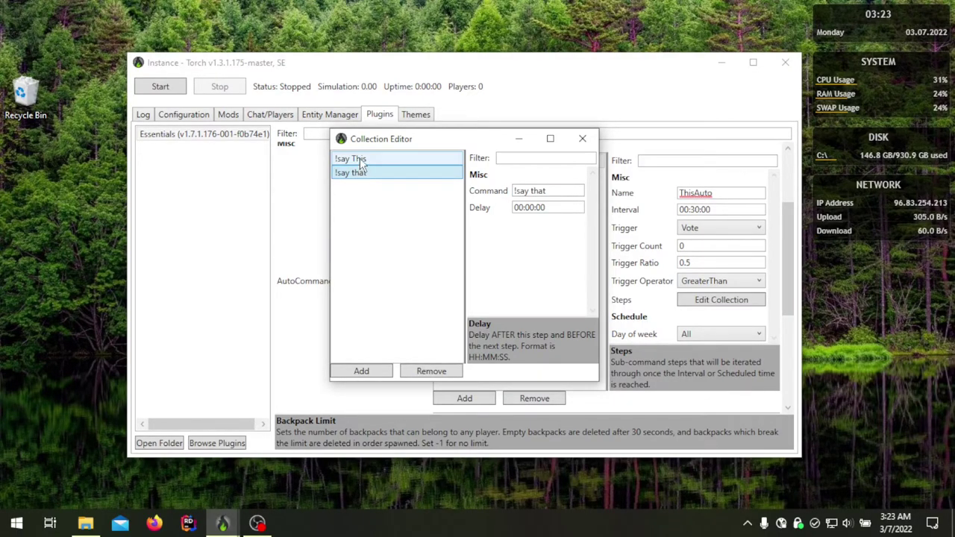
click(361, 161)
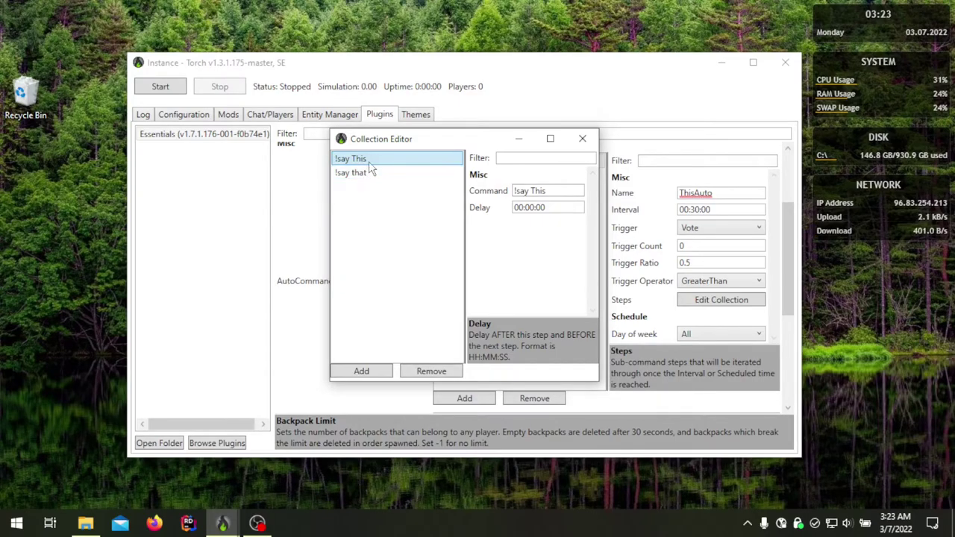
Step: Give the '!say This' step a delay of 00:00:15
click(505, 197)
click(526, 207)
click(527, 207)
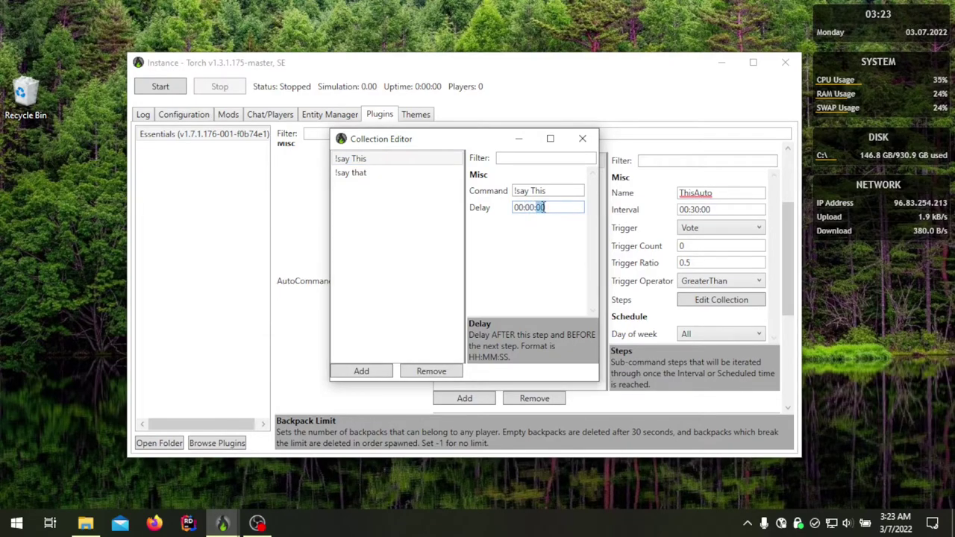
key(BackSpace)
key(BackSpace)
text(15)
click(464, 197)
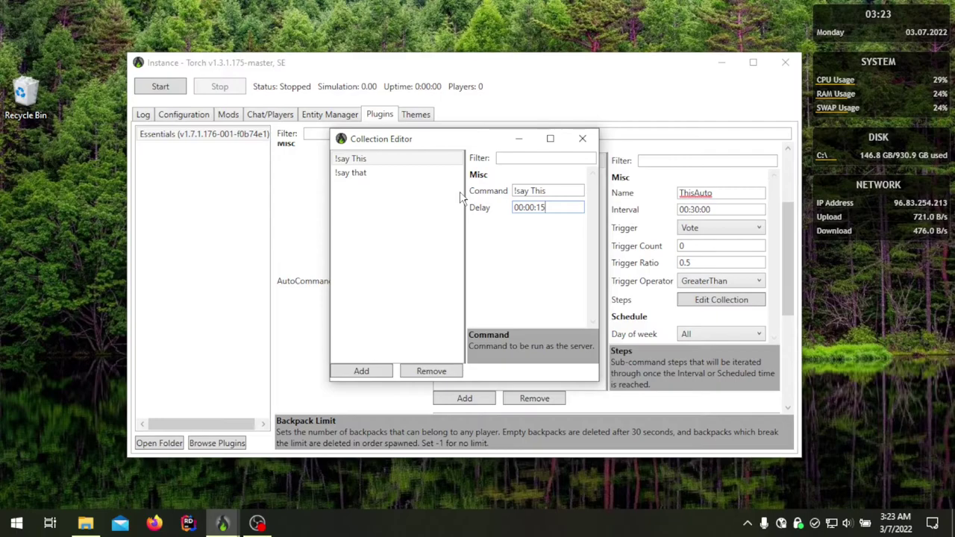
Step: Check both steps' delays and close the steps Collection Editor
click(366, 176)
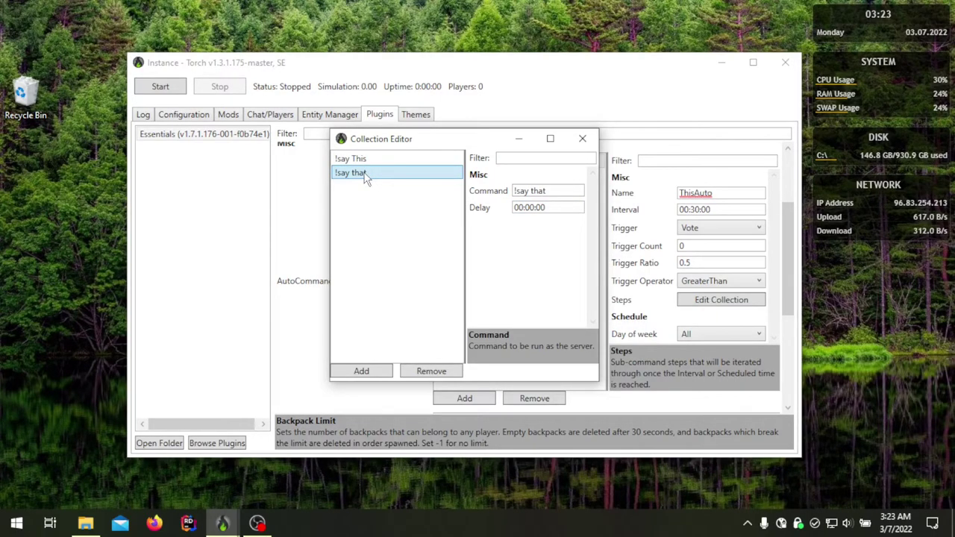
click(371, 160)
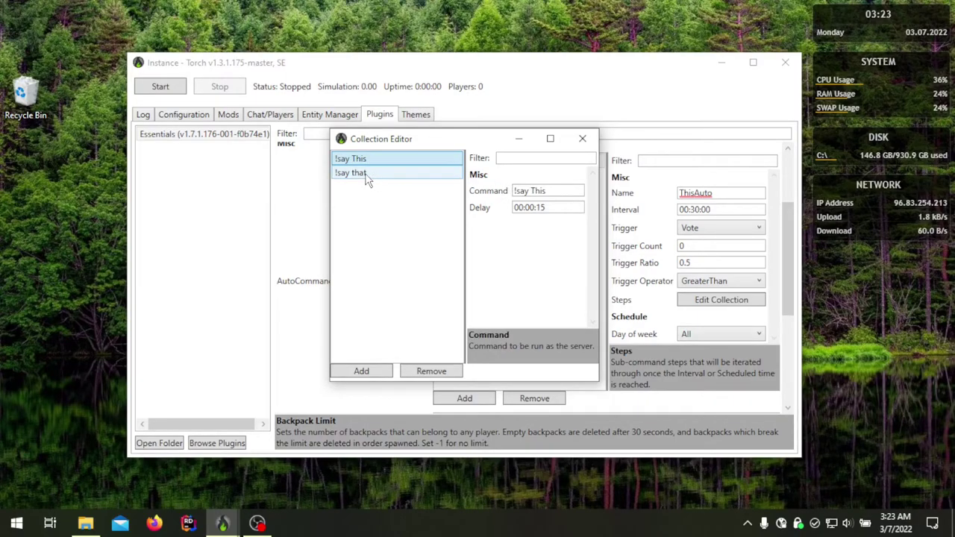
click(367, 174)
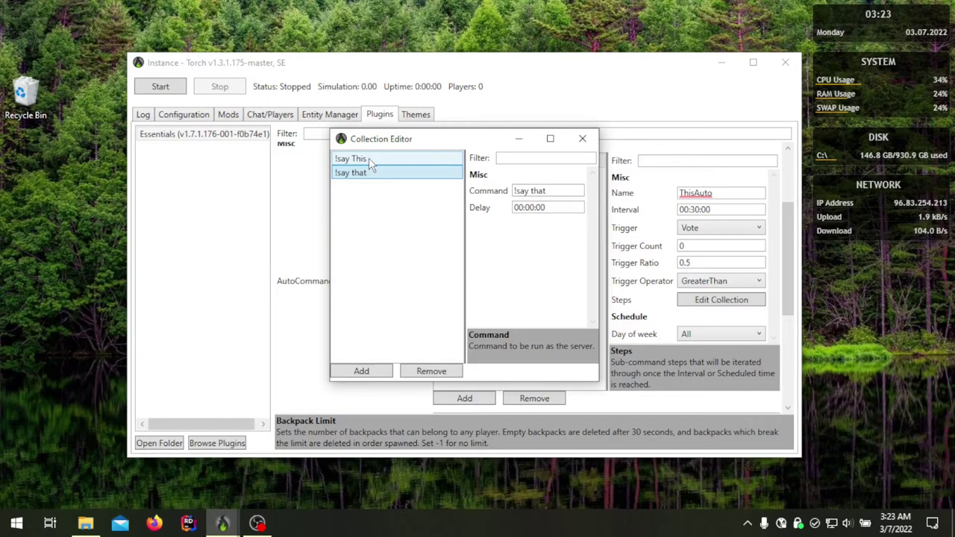
click(369, 157)
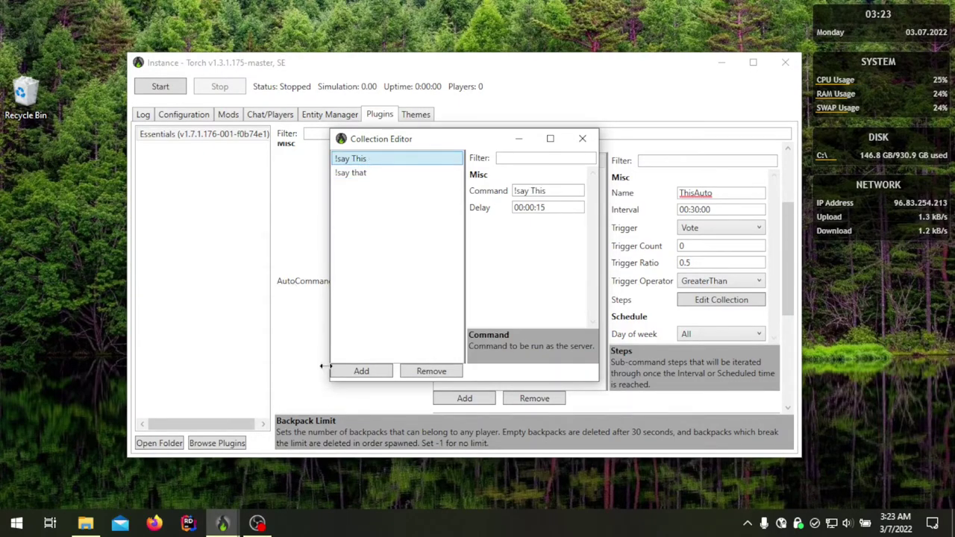
click(582, 141)
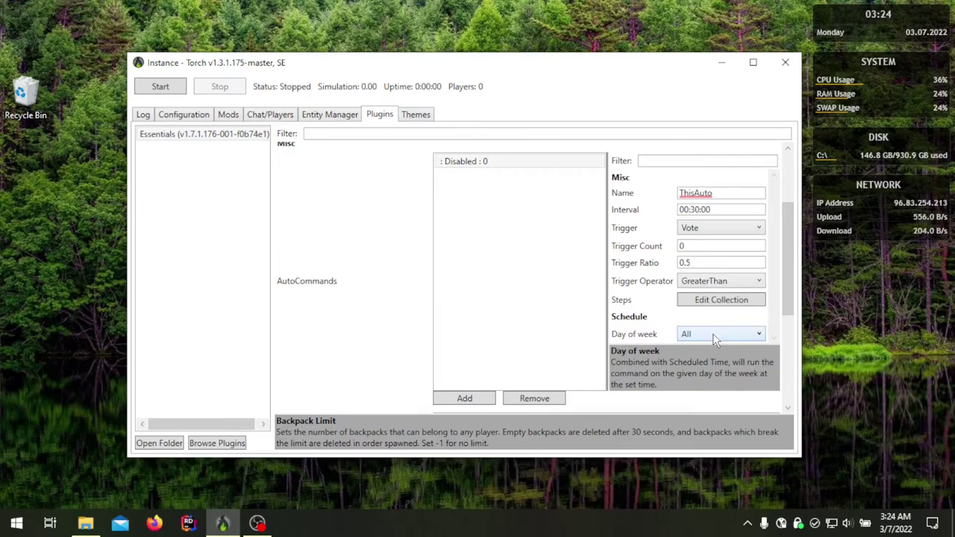
Step: Switch ThisAuto's trigger to Scheduled and change its Interval from 00:30:00 to 04:00:00
click(707, 228)
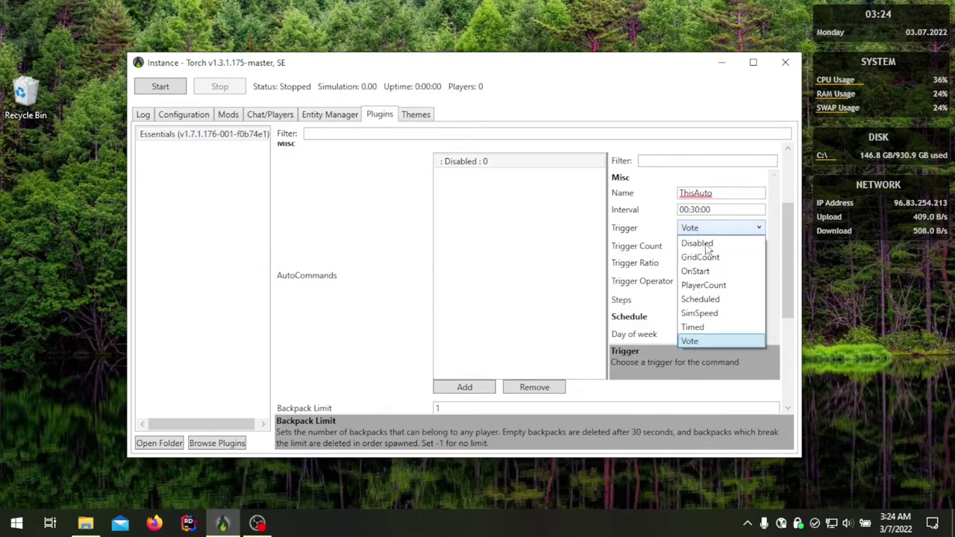
click(708, 299)
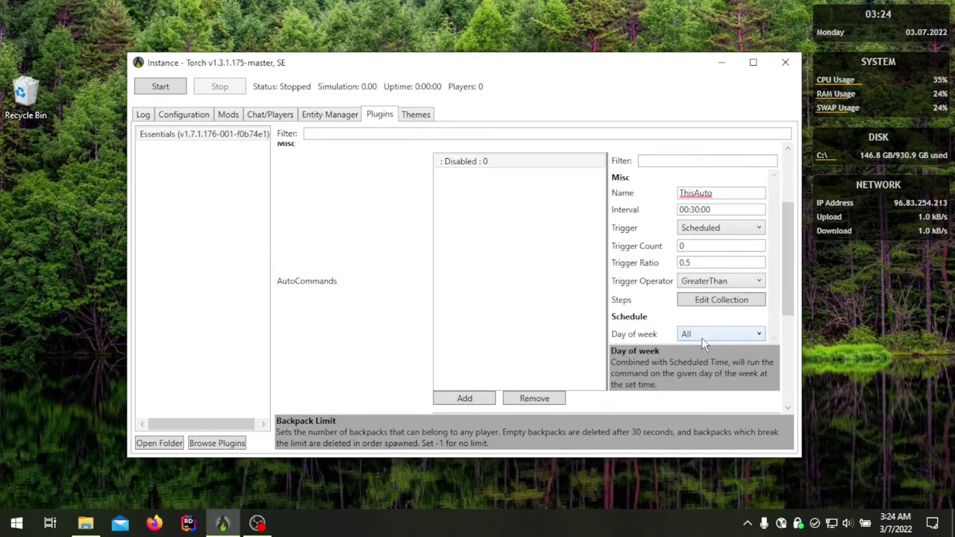
click(694, 209)
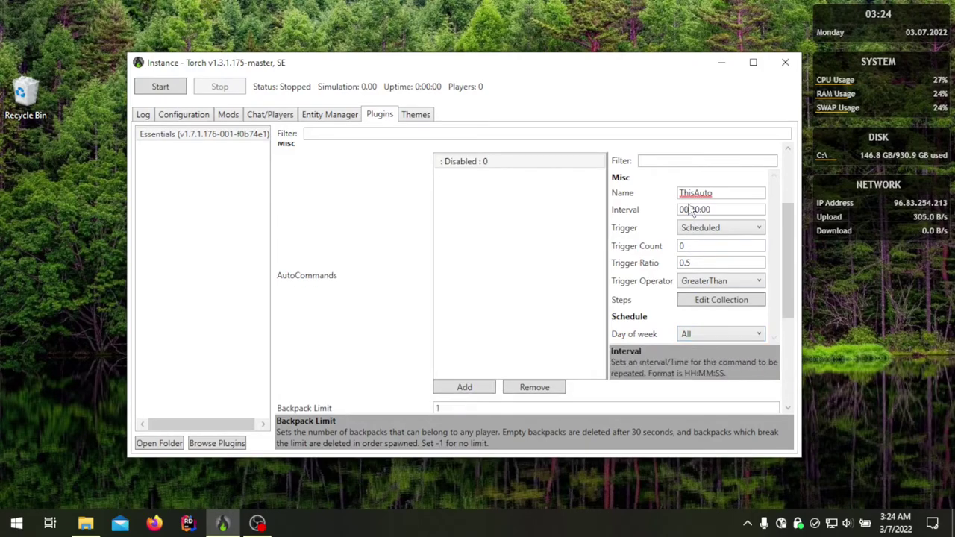
double_click(694, 210)
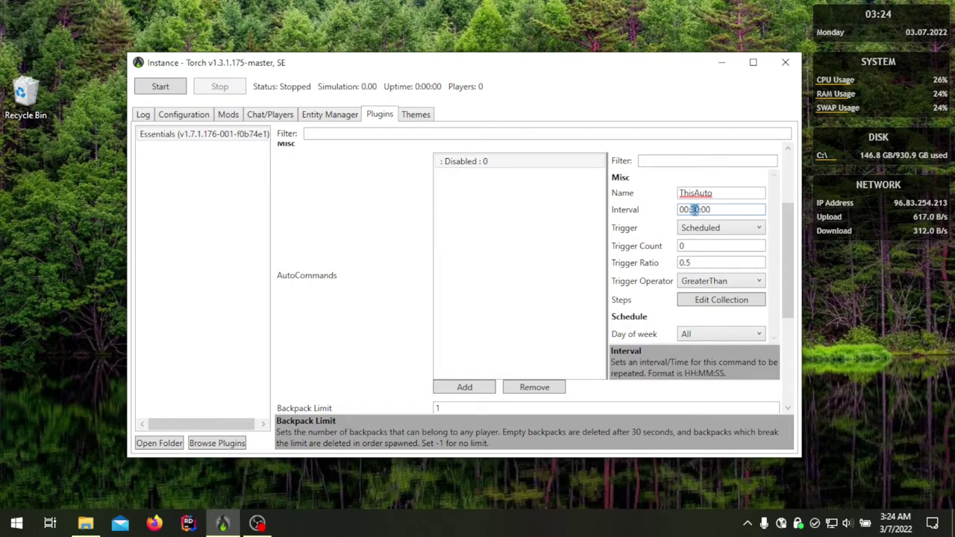
key(BackSpace)
text(00)
double_click(683, 210)
text(04)
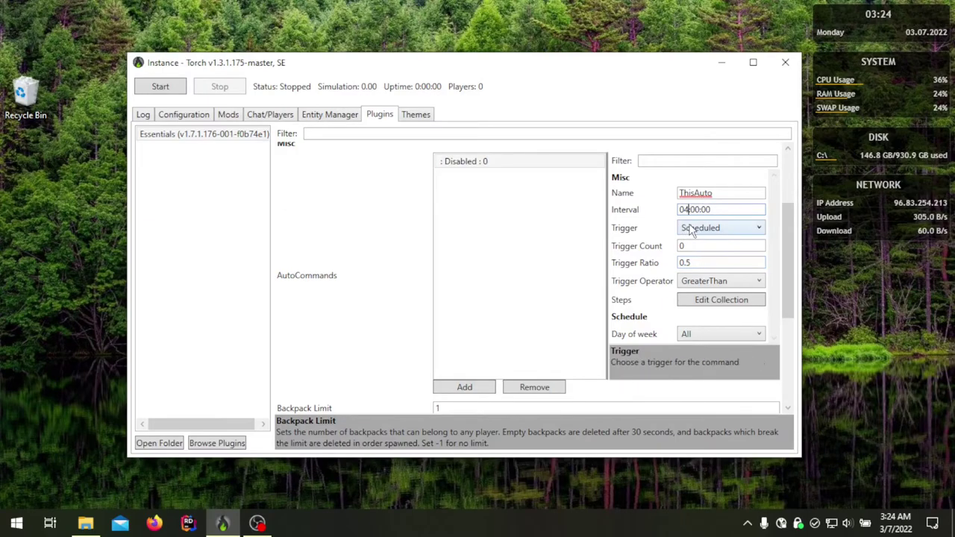
Step: Replace ThisAuto's Trigger Ratio of 0.5 with 0
click(699, 262)
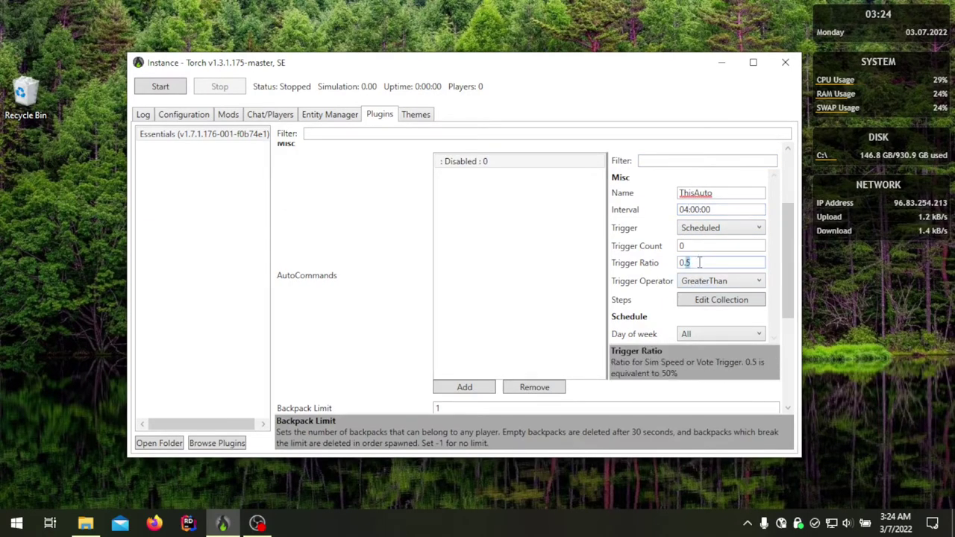
triple_click(699, 263)
text(0)
click(688, 245)
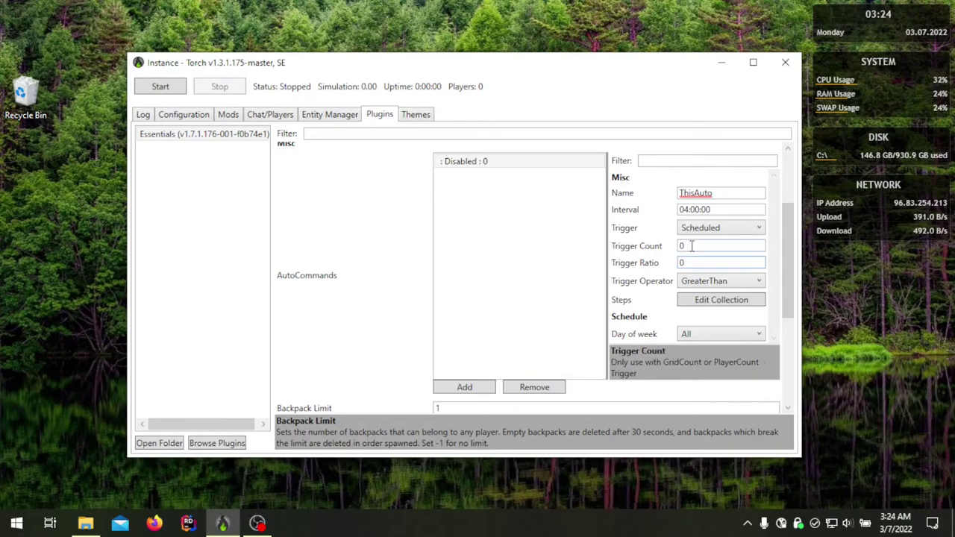
click(691, 261)
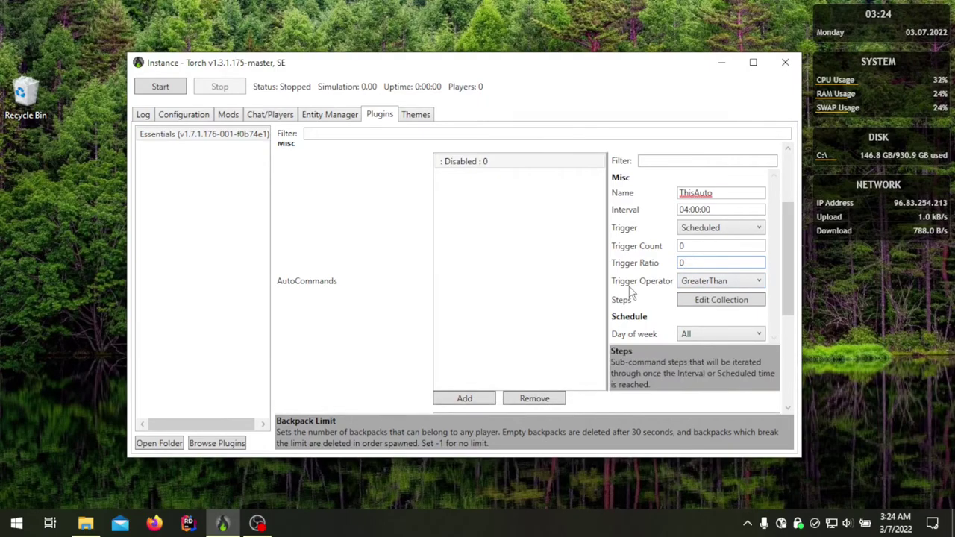
Step: Set ThisAuto's Day of week to Sunday, correcting an accidental Tuesday
click(691, 336)
click(691, 335)
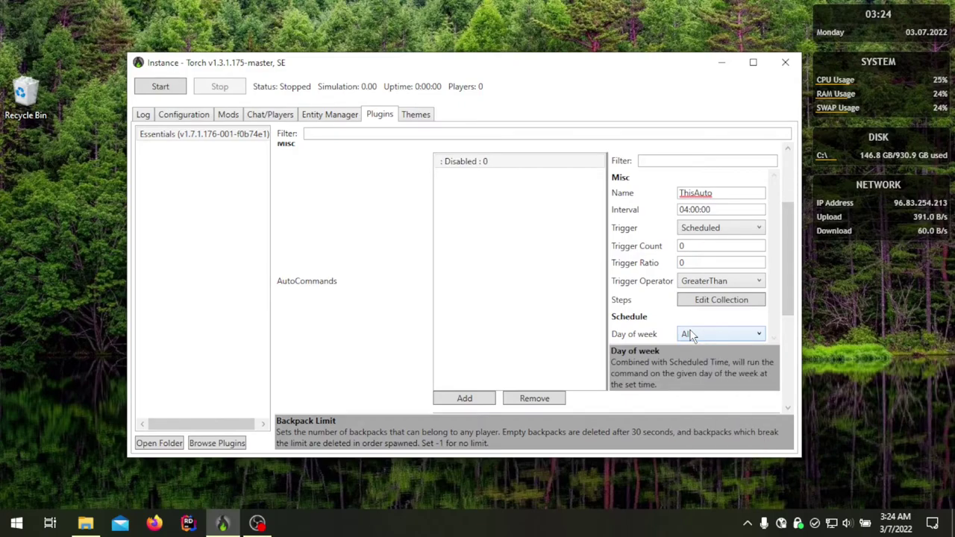
click(689, 335)
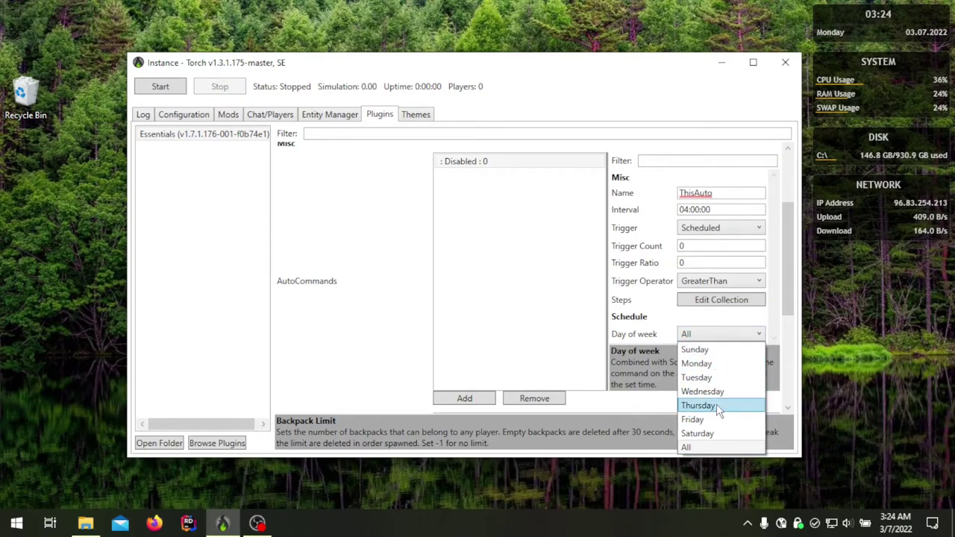
click(715, 379)
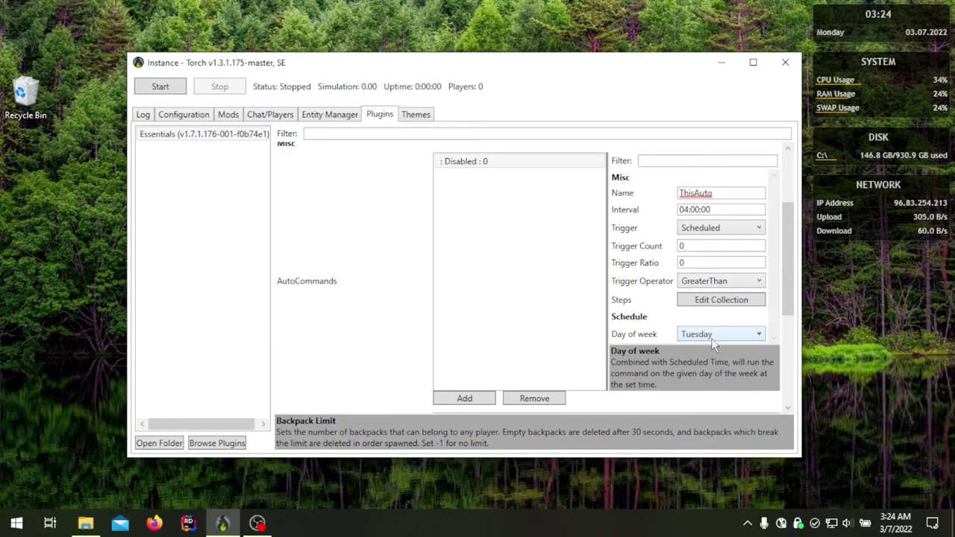
click(713, 335)
click(711, 347)
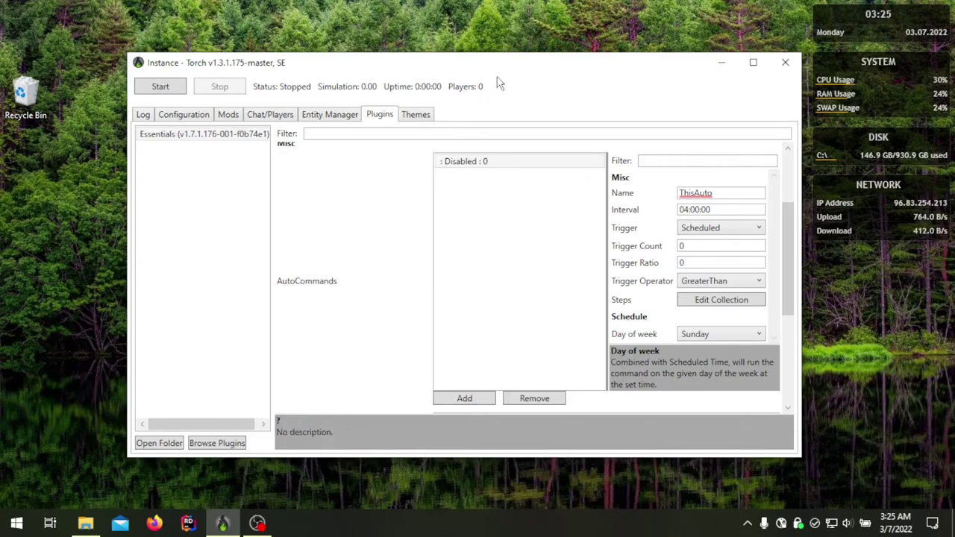
Step: Commit ThisAuto to the AutoCommands list as 'Scheduled : 2' and inspect the new blank entry
click(449, 173)
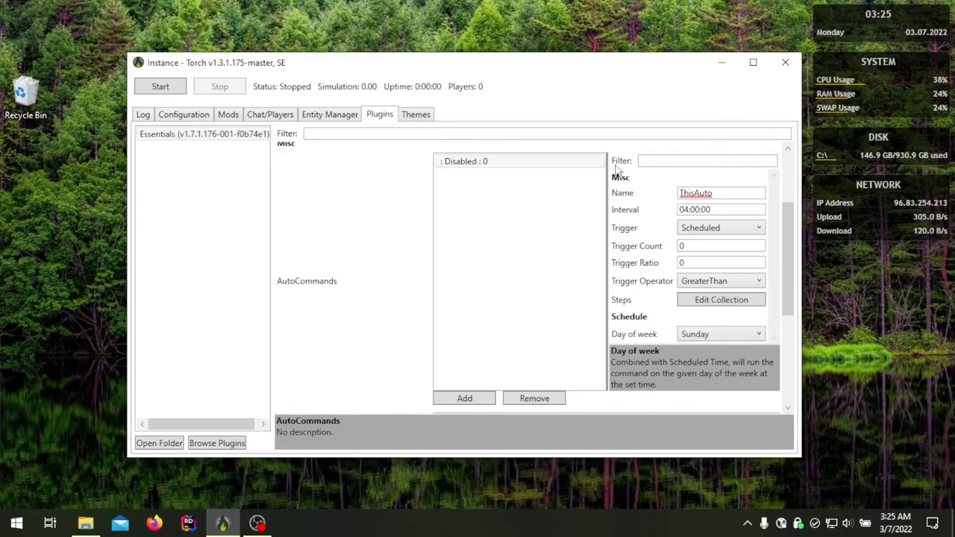
click(682, 261)
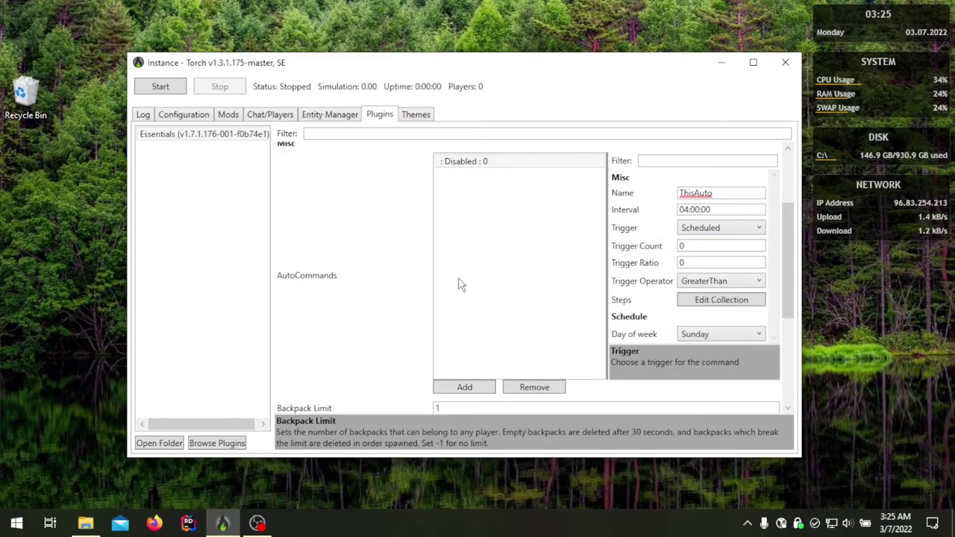
click(464, 388)
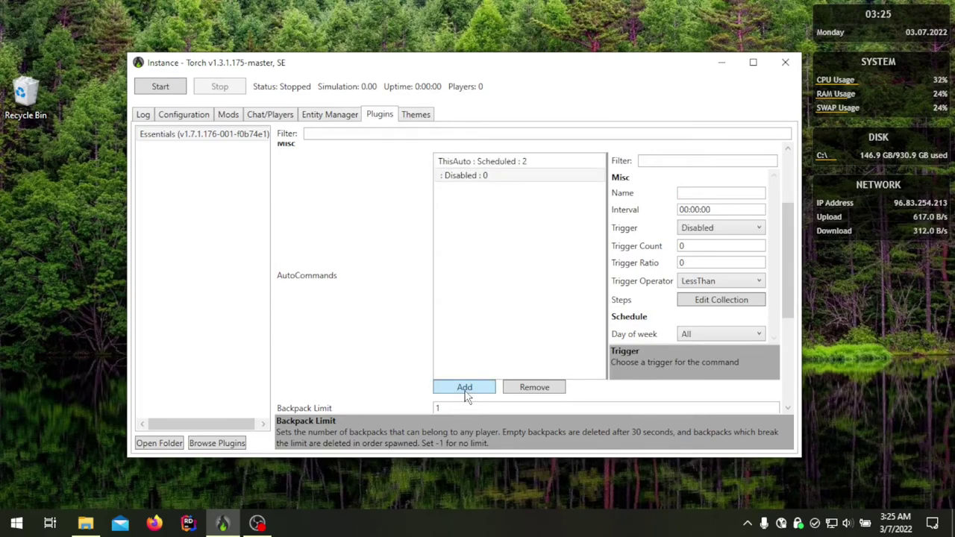
click(445, 191)
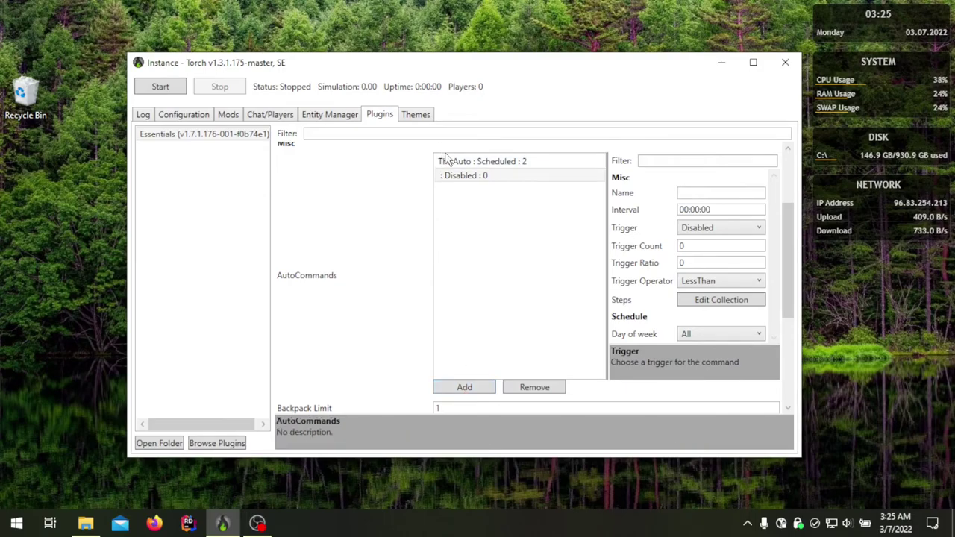
click(524, 167)
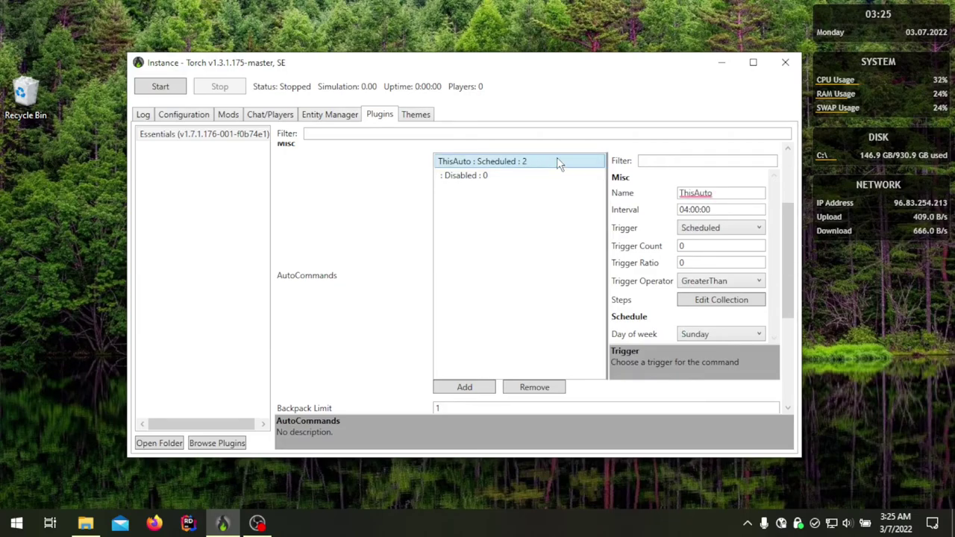
click(466, 184)
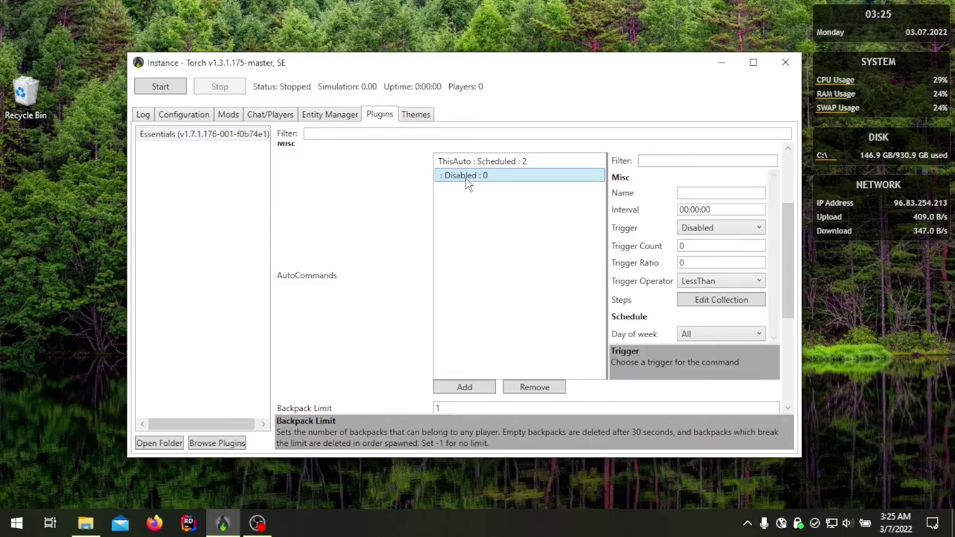
Step: Remove the blank disabled entry, again after an accidental re-add, leaving only ThisAuto
click(532, 388)
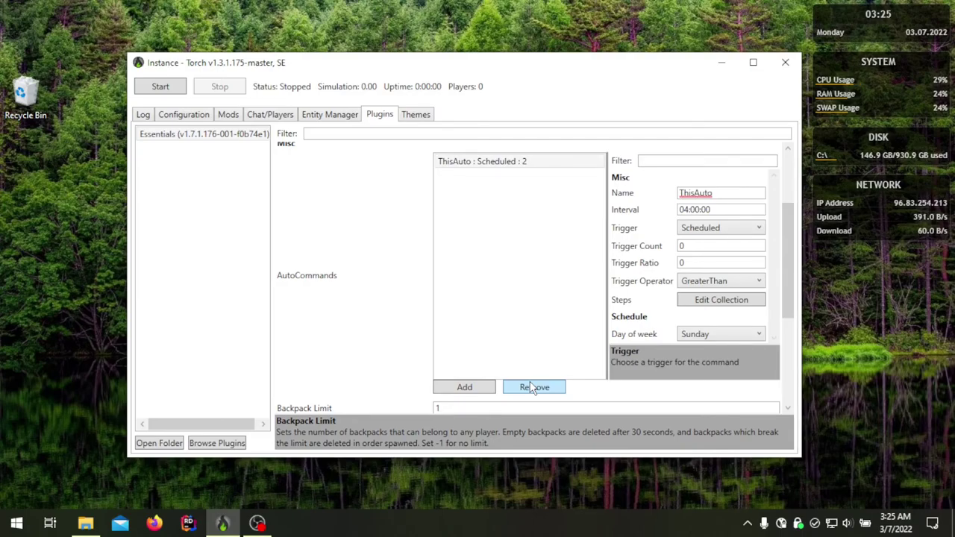
click(464, 387)
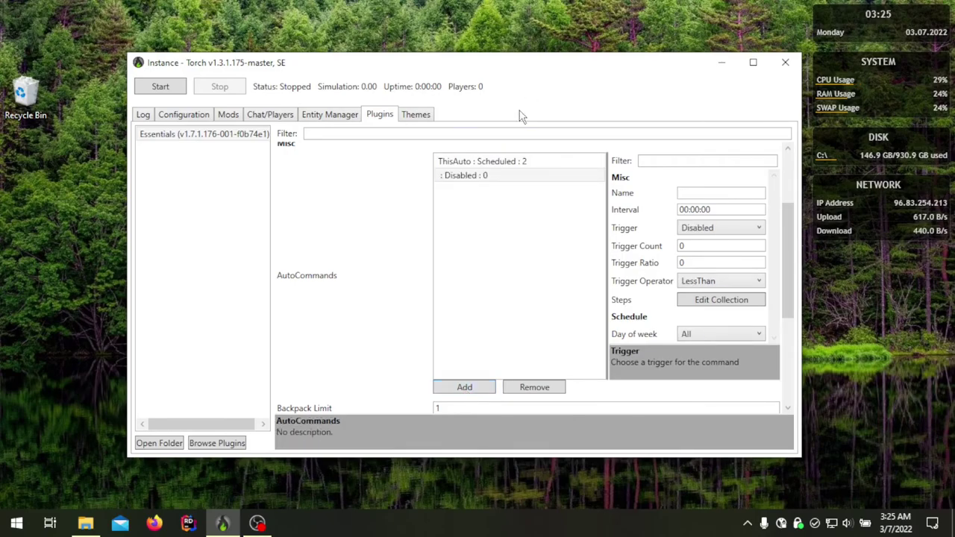
click(501, 164)
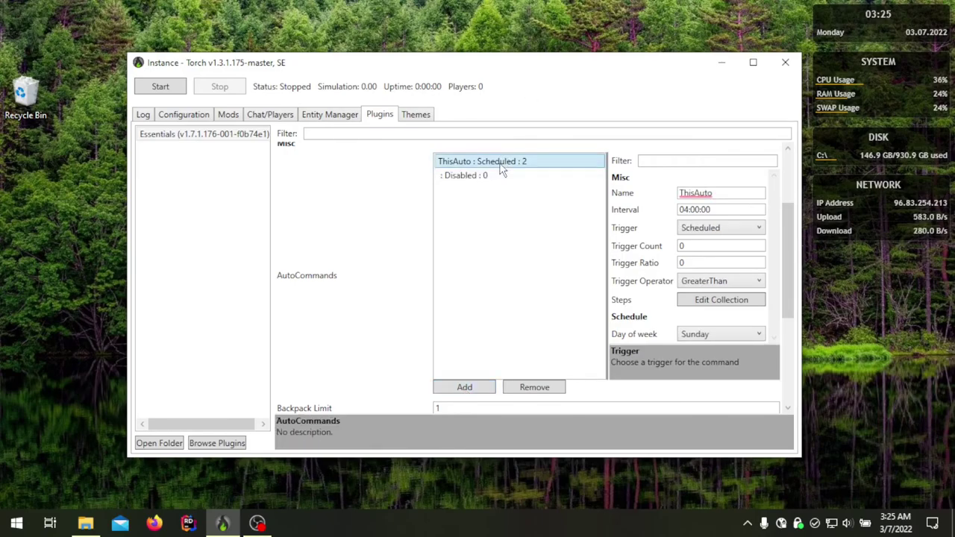
click(463, 177)
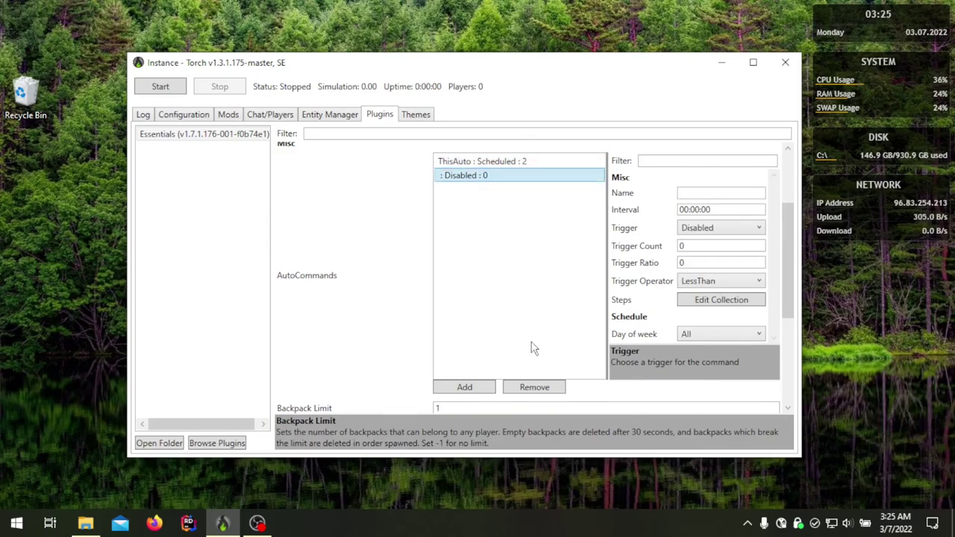
click(538, 387)
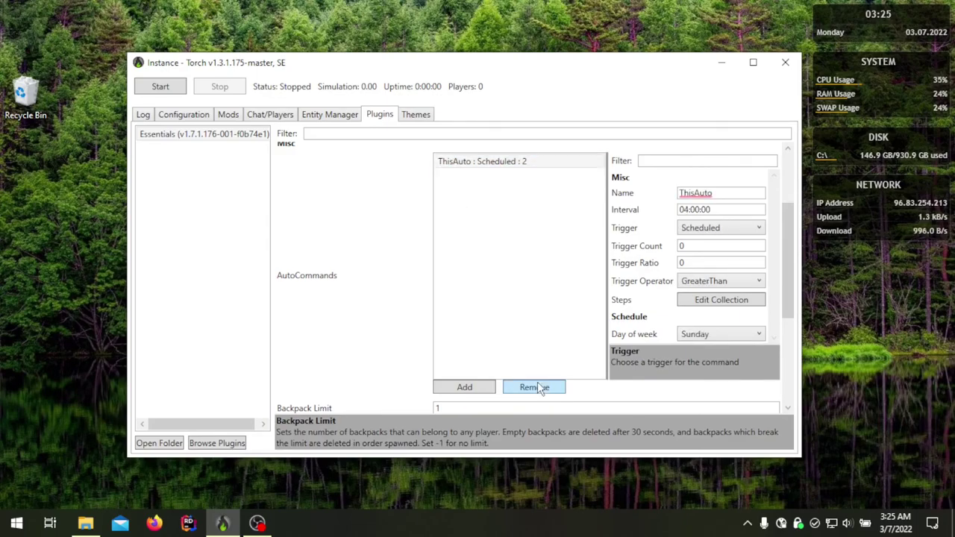